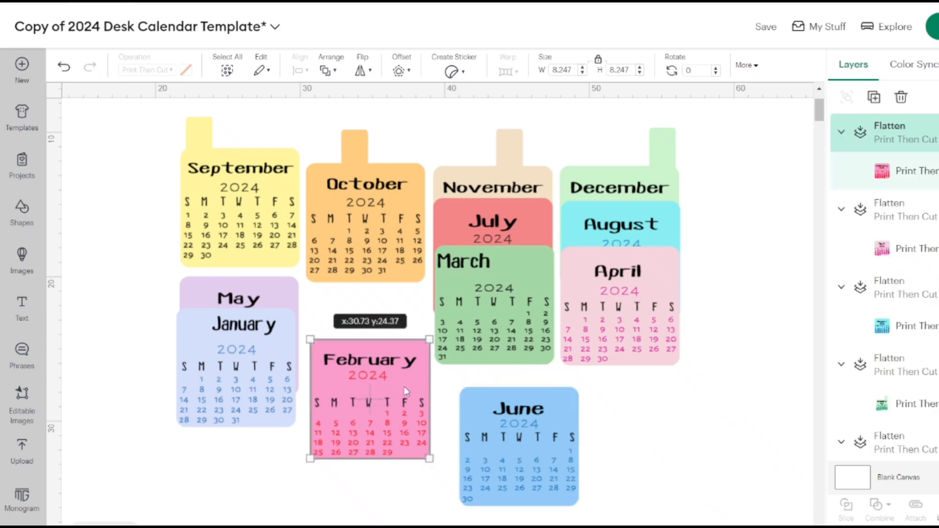
Move the January card clear of May and overlap October with September so their tabs sit side by side
left_click(288, 381)
left_click_drag(288, 381, 190, 369)
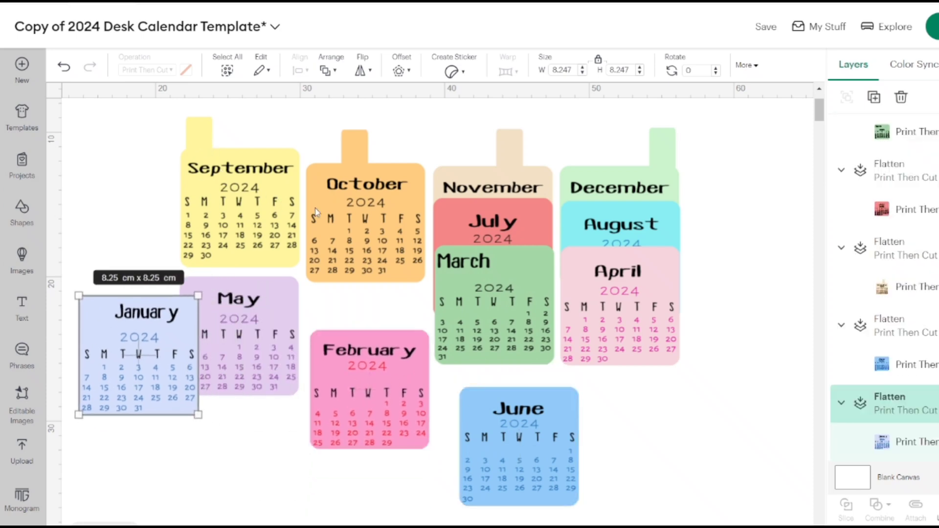
left_click_drag(346, 215, 215, 196)
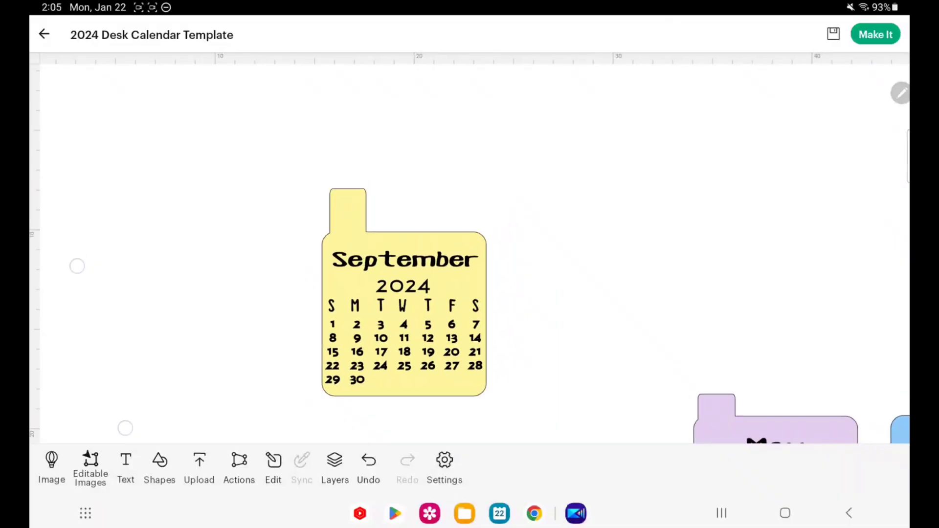
Recolor the September card's background with the green swatch in the tablet version of the template
left_click(401, 294)
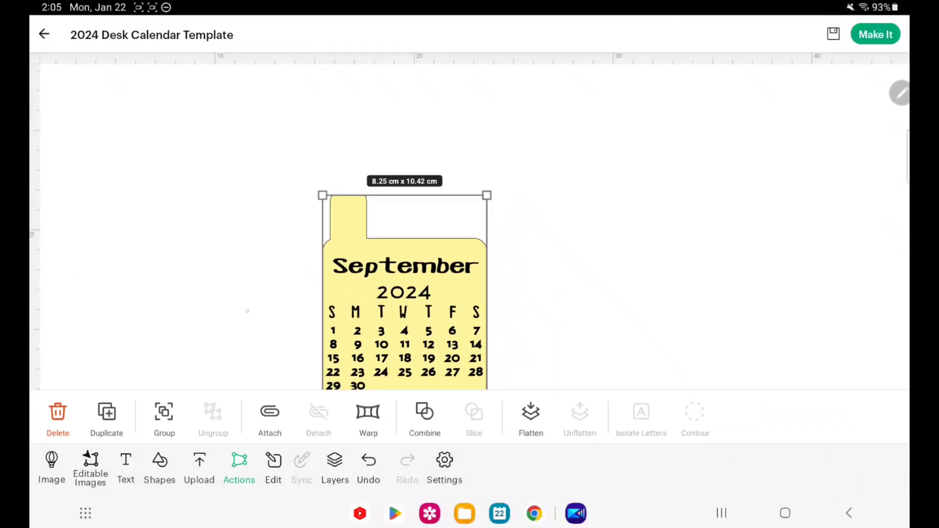
left_click(247, 311)
left_click(349, 223)
left_click(273, 468)
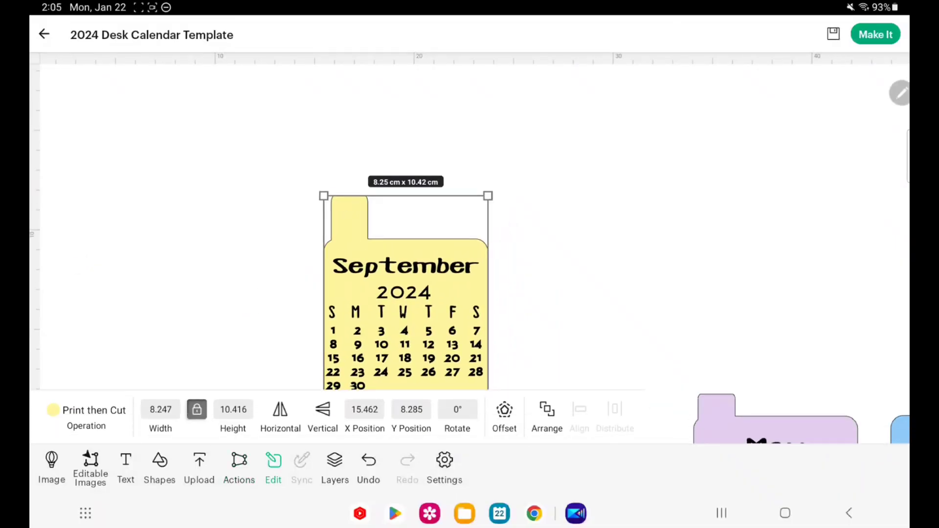
left_click(88, 414)
left_click(63, 170)
left_click(393, 159)
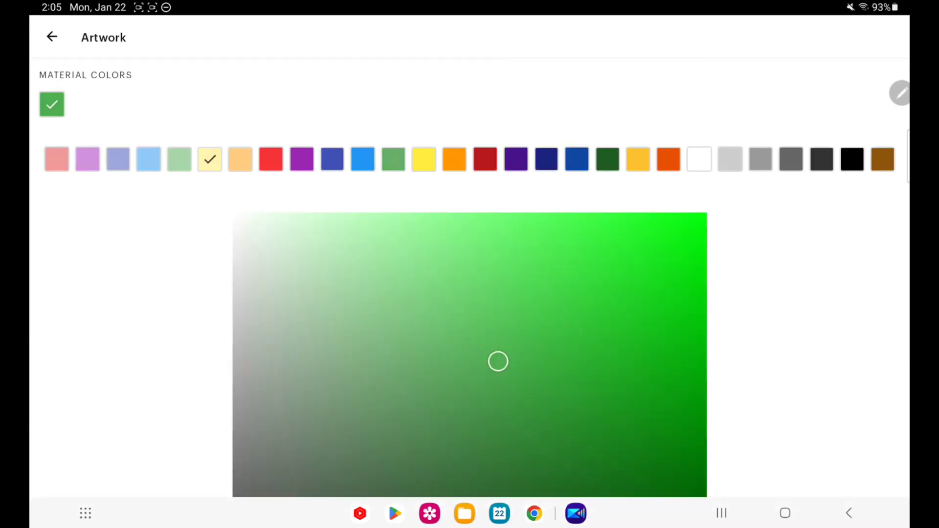
left_click(52, 36)
left_click(52, 36)
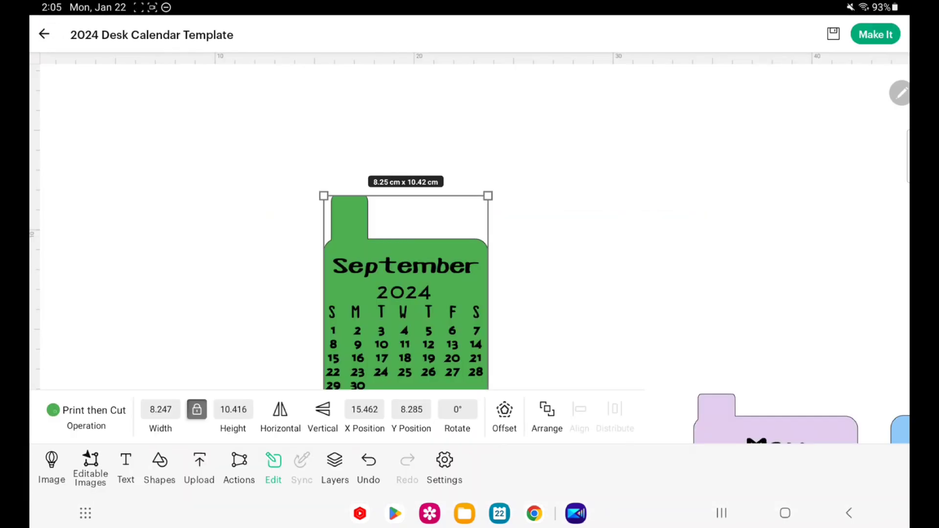
Change the September card's artwork color to the bright purple swatch
left_click(88, 414)
left_click(64, 128)
left_click(300, 157)
left_click(52, 36)
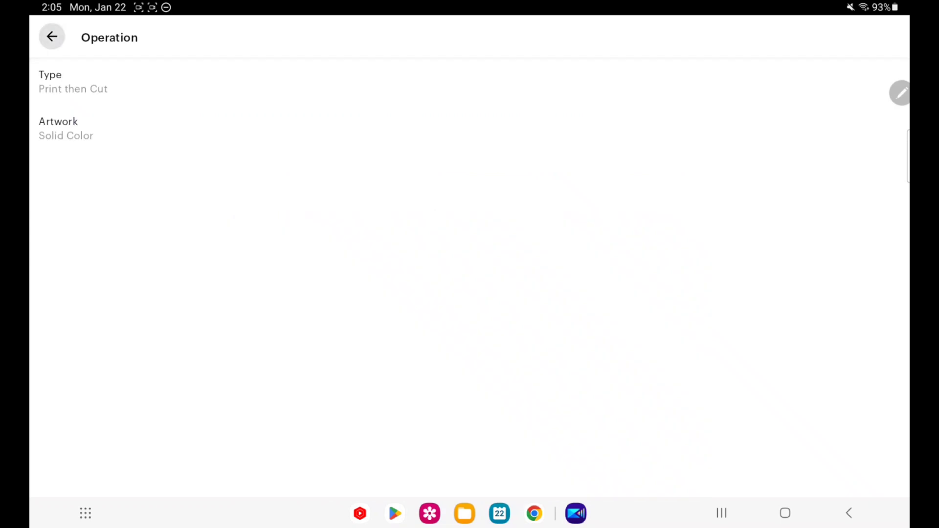
left_click(52, 37)
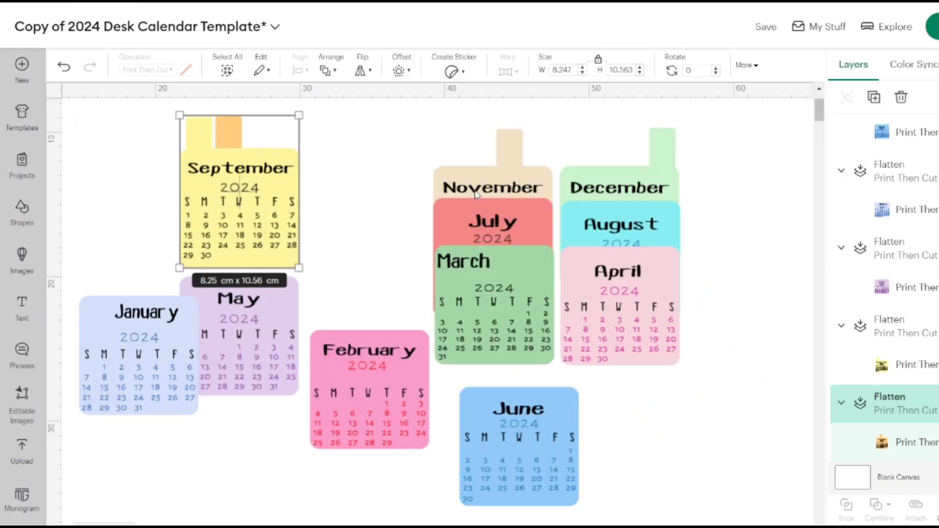
Stack the November and December cards onto the September pile in the desktop project with all four tabs lined up
left_click_drag(479, 193, 226, 175)
left_click_drag(619, 185, 241, 167)
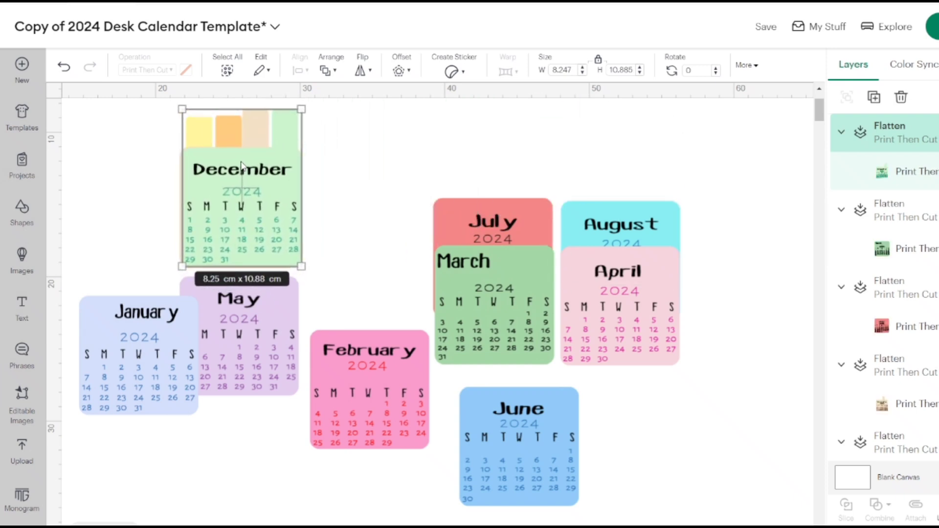
Shift the May card away from January and place the June card beside it in the same row
left_click_drag(237, 330, 309, 337)
left_click(542, 420)
right_click(453, 318)
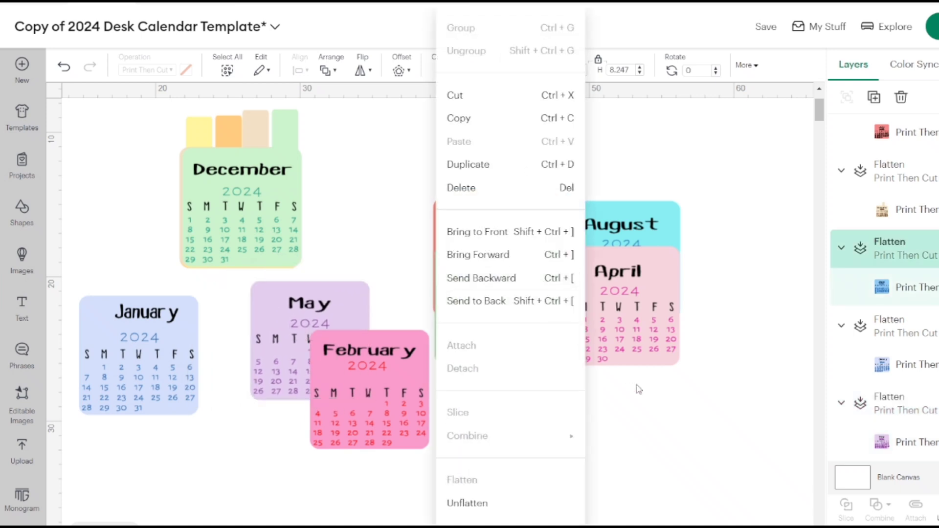
left_click(641, 390)
left_click_drag(493, 470, 413, 366)
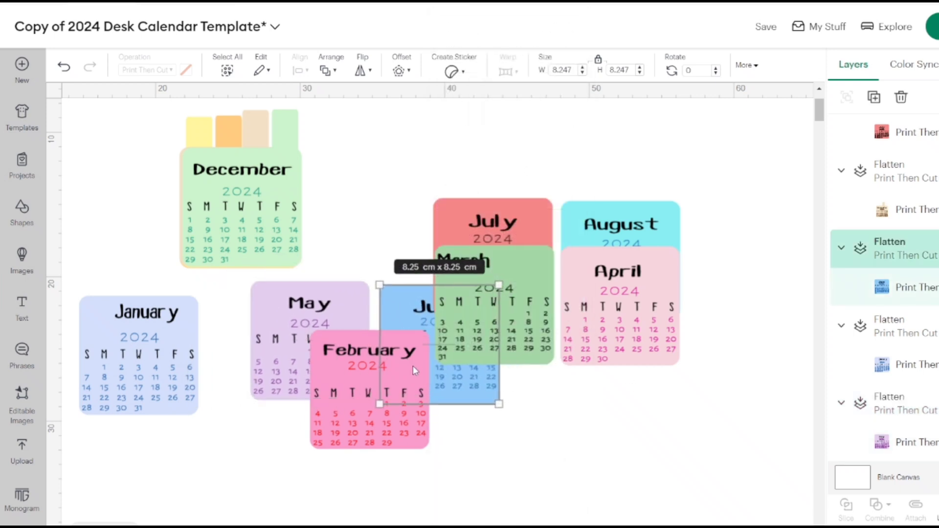
Move the January, February, March and April cards down to form a separate row below the others
left_click_drag(522, 301, 514, 485)
left_click_drag(176, 377, 256, 500)
left_click(389, 394)
left_click_drag(389, 393, 375, 485)
left_click_drag(632, 303, 641, 481)
Place the July and August cards next to June to complete the May-to-August row
left_click(503, 266)
left_click_drag(503, 266, 577, 352)
left_click_drag(630, 246, 705, 331)
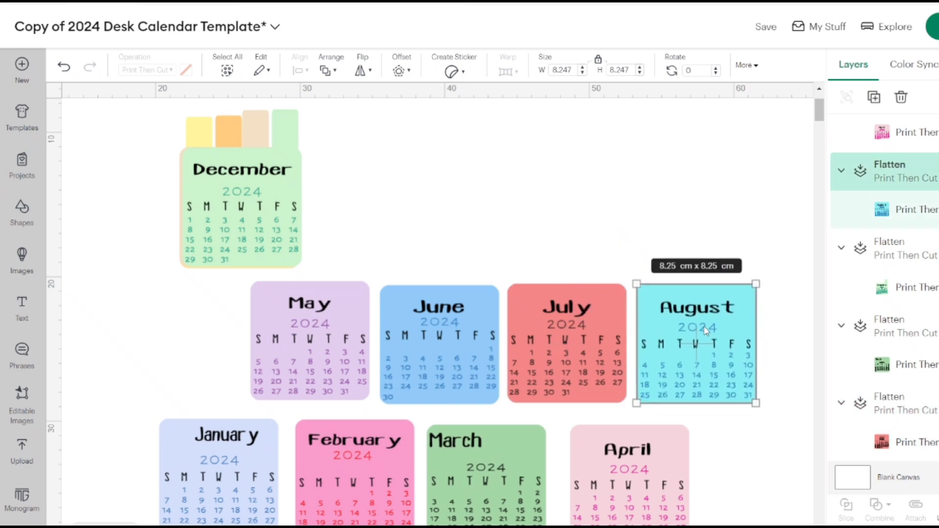
Insert a rounded square from the free shapes and place it over the December card's tab
left_click(36, 218)
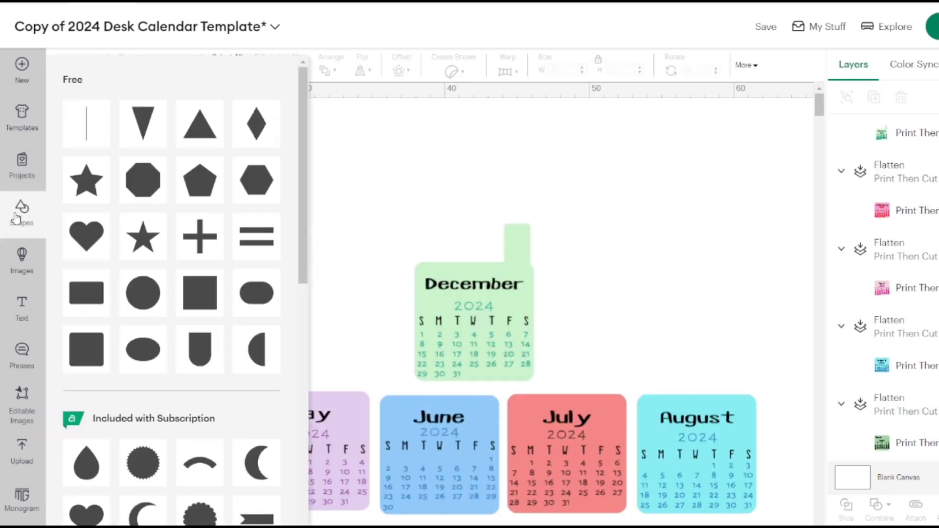
left_click(93, 304)
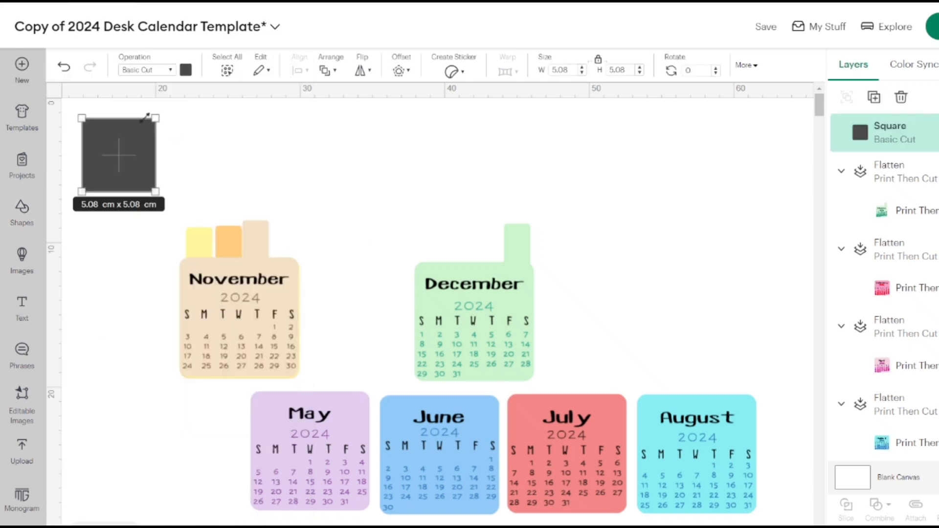
left_click_drag(122, 149, 532, 222)
Bring the December card to the front so that its tab lies over the square
left_click(490, 290)
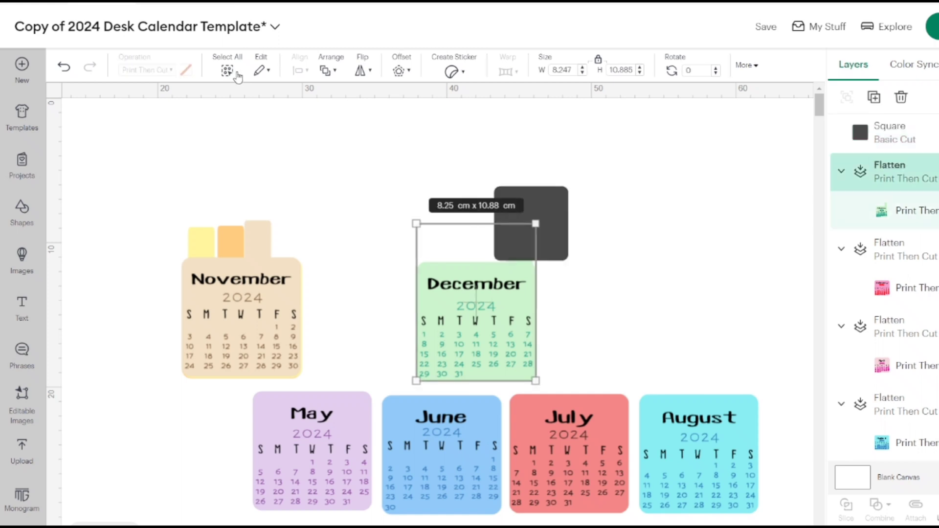
left_click(338, 72)
left_click(343, 96)
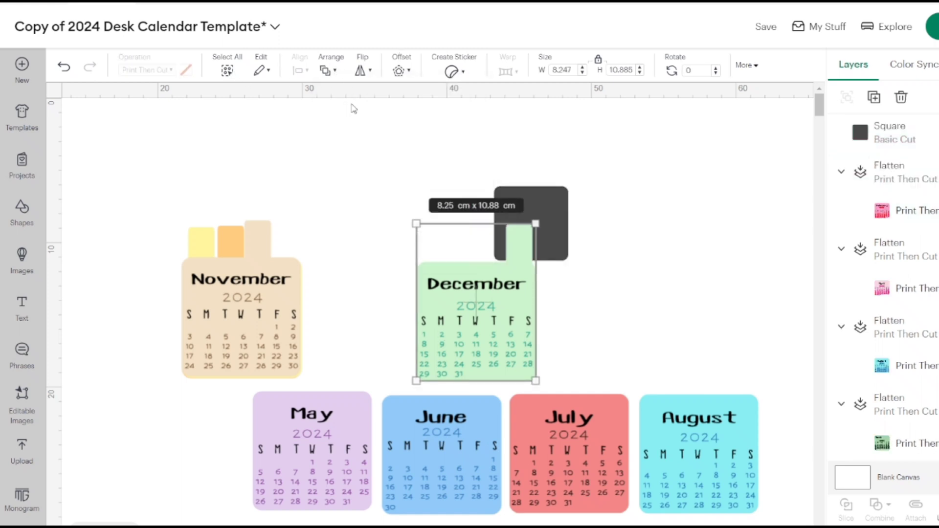
right_click(605, 224)
left_click(459, 214)
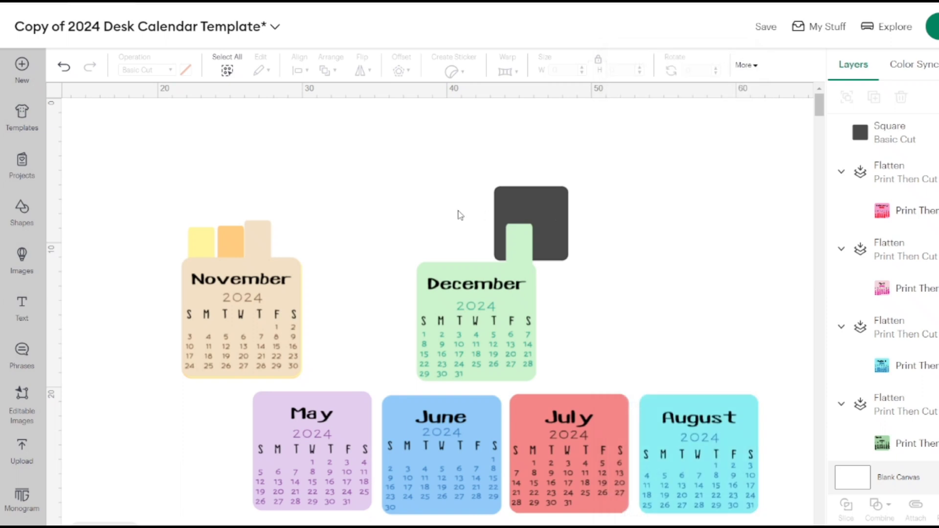
Resize the square to match the December card's tab, about 1.86 x 2.78 cm
scroll(431, 322, "up", 3)
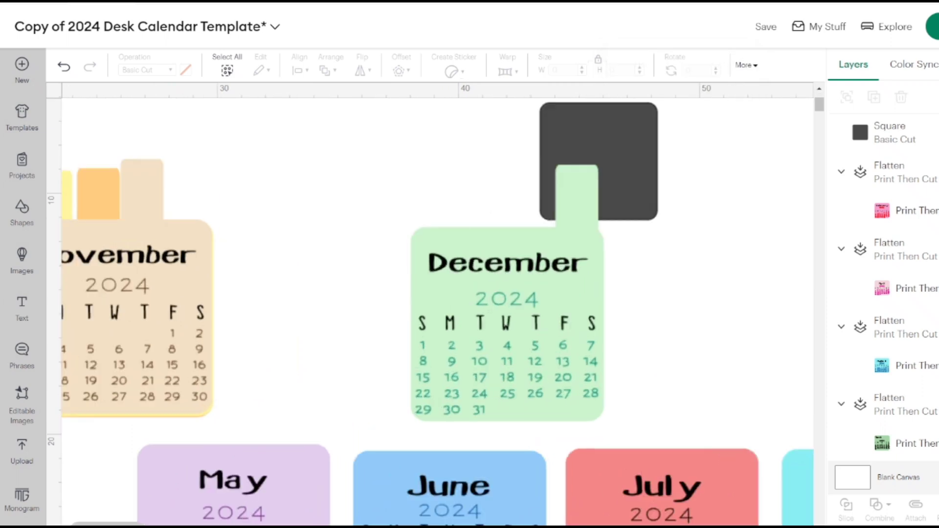
left_click(137, 527)
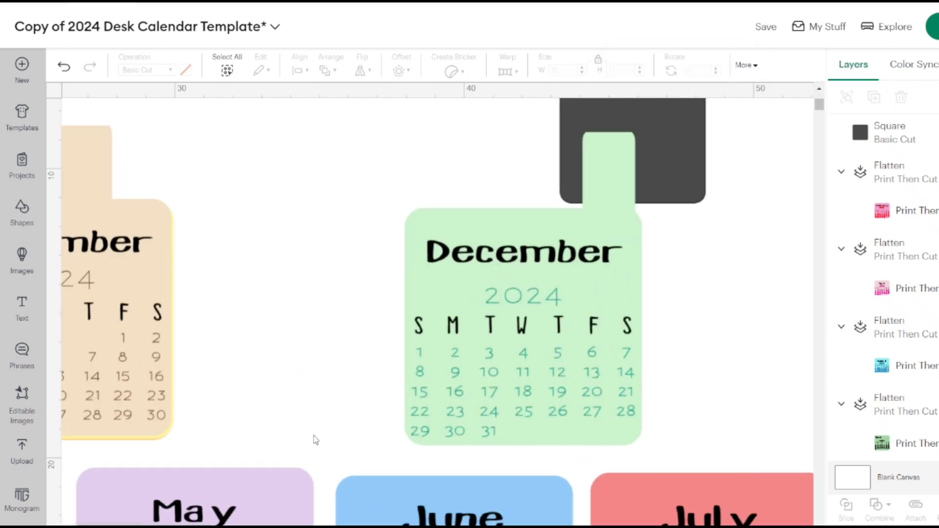
scroll(421, 320, "right", 3)
scroll(470, 264, "up", 2)
left_click_drag(527, 204, 529, 208)
left_click_drag(396, 206, 419, 205)
left_click_drag(472, 155, 472, 222)
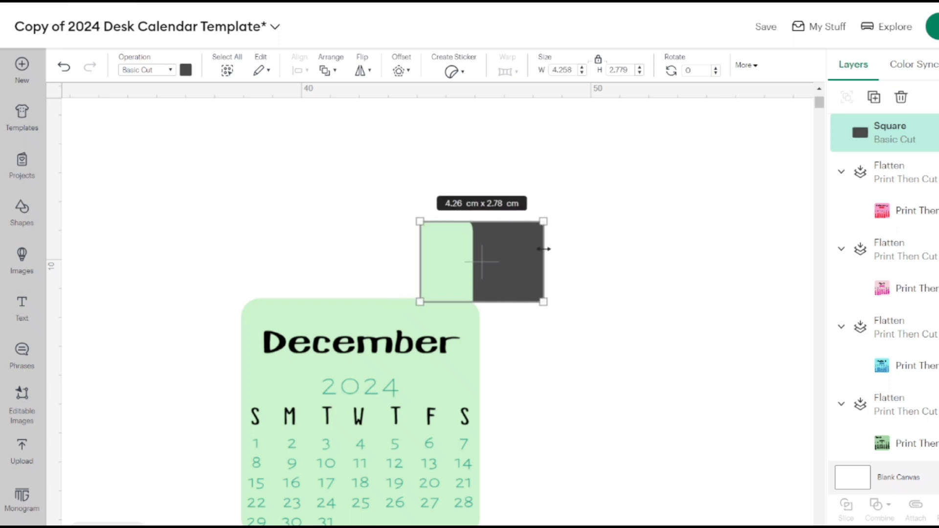
left_click_drag(544, 250, 474, 253)
right_click(515, 255)
right_click(465, 256)
left_click(277, 248)
Stack the December card back onto November, with its tab beside the other three
left_click(79, 525)
left_click(80, 525)
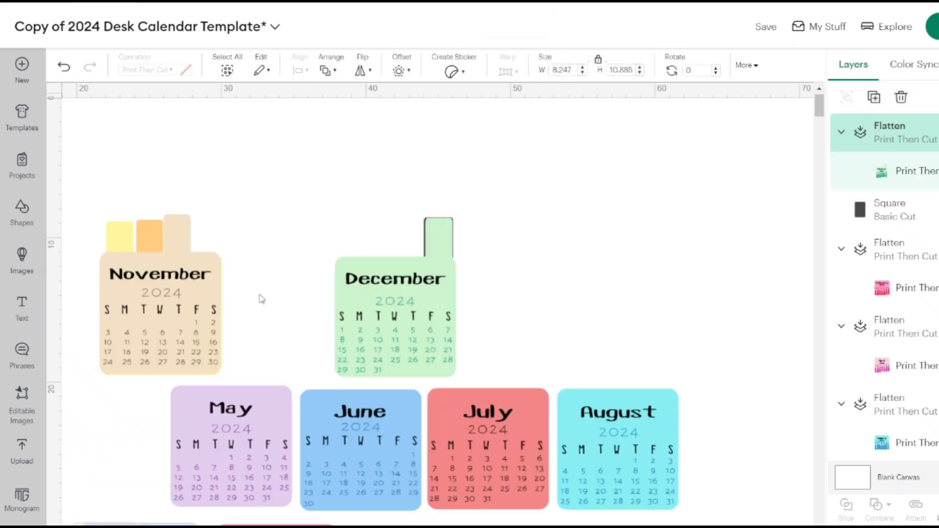
left_click_drag(413, 295, 186, 297)
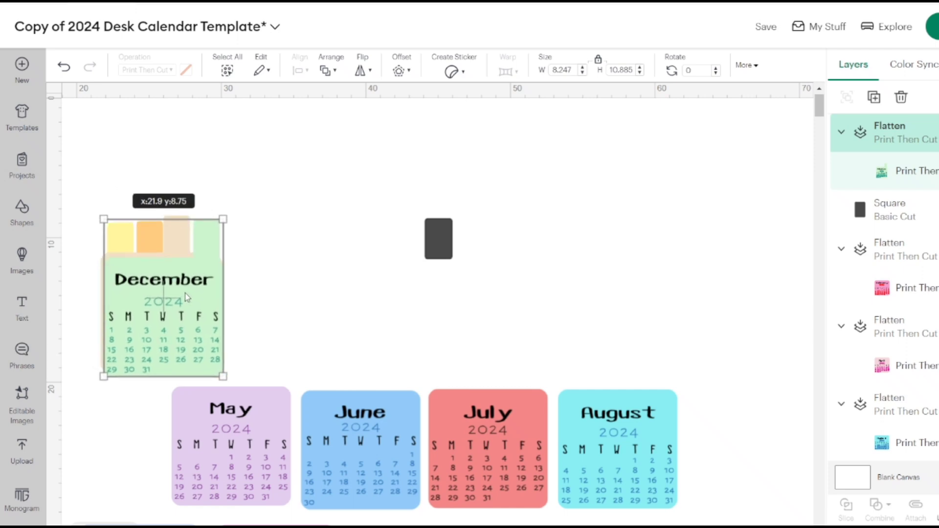
left_click_drag(185, 294, 182, 292)
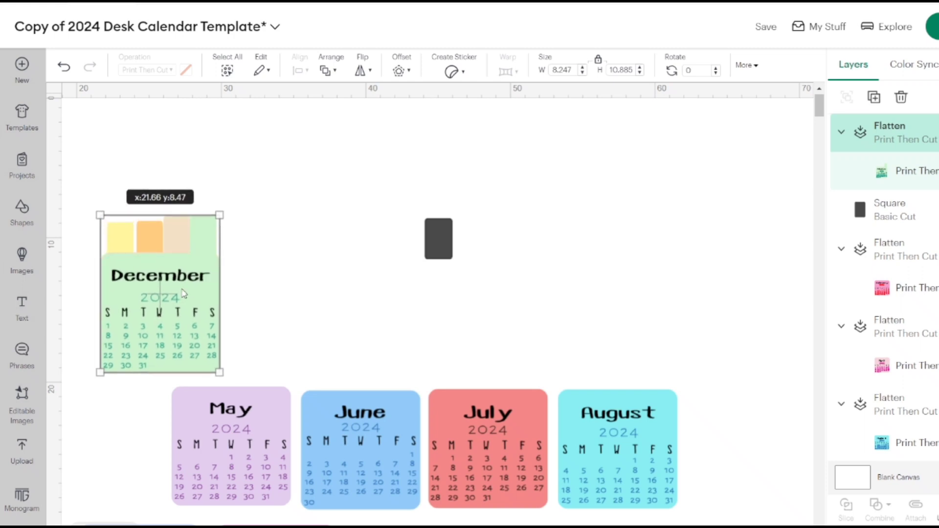
Spread the December, November, October and September cards out into a row
left_click_drag(183, 293, 640, 294)
left_click_drag(195, 329, 524, 332)
mouse_move(205, 327)
left_mouse_down()
mouse_move(404, 335)
mouse_move(206, 328)
left_mouse_up()
left_click_drag(171, 313, 372, 317)
left_click_drag(149, 299, 220, 302)
Position copies of the tab-sized square over the upper edges of the May-to-August cards
left_click_drag(438, 239, 188, 244)
key("ctrl+plus")
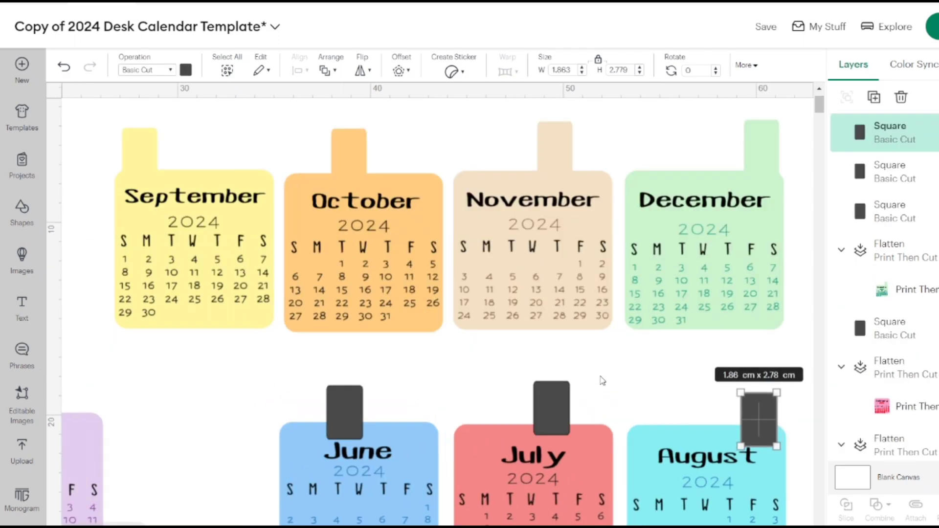
left_click_drag(541, 405, 547, 409)
Move the September card down into the lower row beside August
scroll(547, 408, "down", 2)
scroll(547, 409, "right", 3)
left_click_drag(92, 151, 774, 406)
left_click(712, 266)
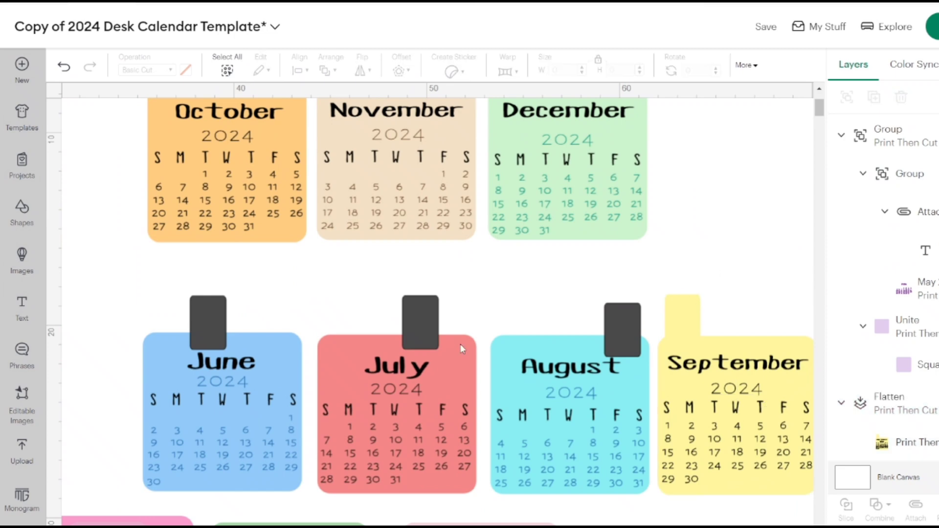
Fine-tune the July and June tab squares so they overlap the upper edges of their cards
left_click_drag(423, 323, 423, 338)
left_click_drag(207, 318, 211, 334)
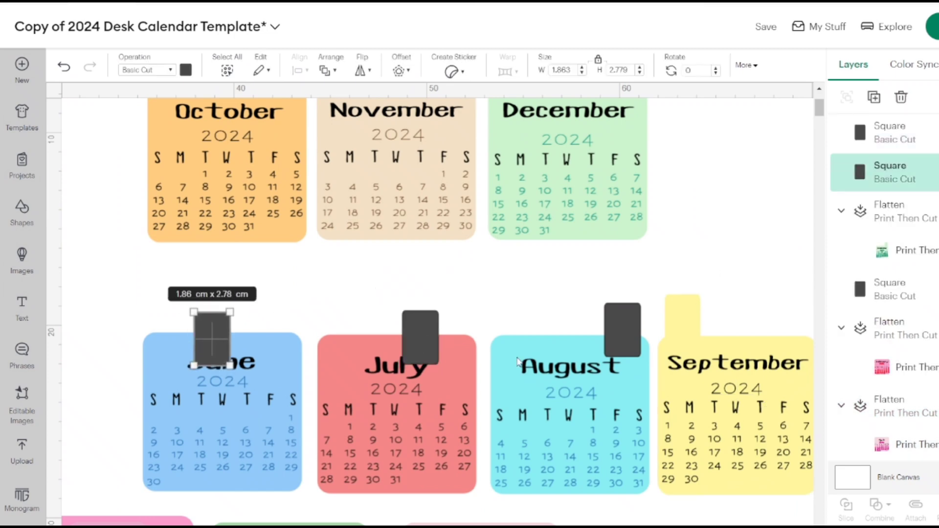
left_click_drag(421, 337, 421, 334)
left_click_drag(210, 329, 210, 328)
Move the May card next to June and lower its tab square onto the card's upper-left corner
scroll(210, 329, "left", 5)
left_click_drag(66, 277, 237, 497)
left_click_drag(146, 391, 307, 398)
left_click(126, 279)
left_click_drag(255, 311, 255, 330)
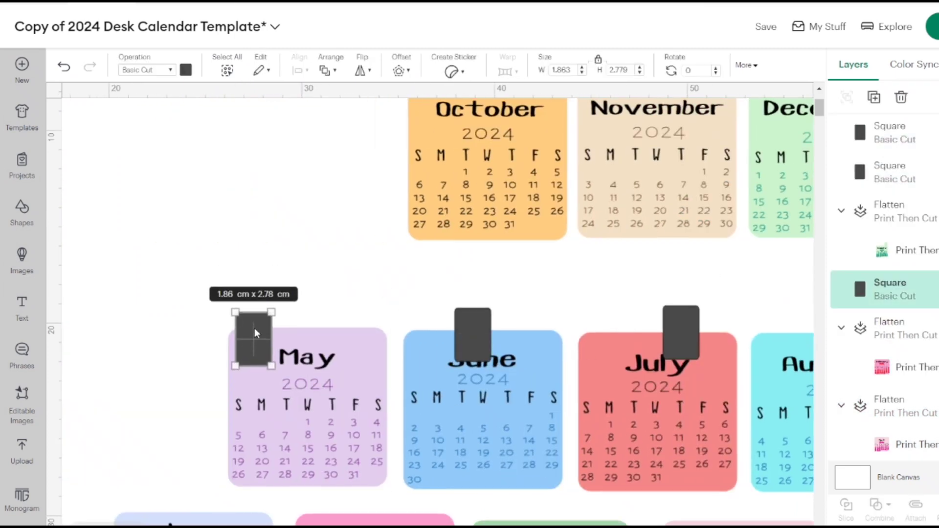
Align the tab square near the August card's right edge and unflatten the August card
scroll(256, 332, "right", 4)
left_click_drag(623, 322, 635, 321)
left_click(564, 342)
left_click(937, 508)
scroll(923, 426, "down", 4)
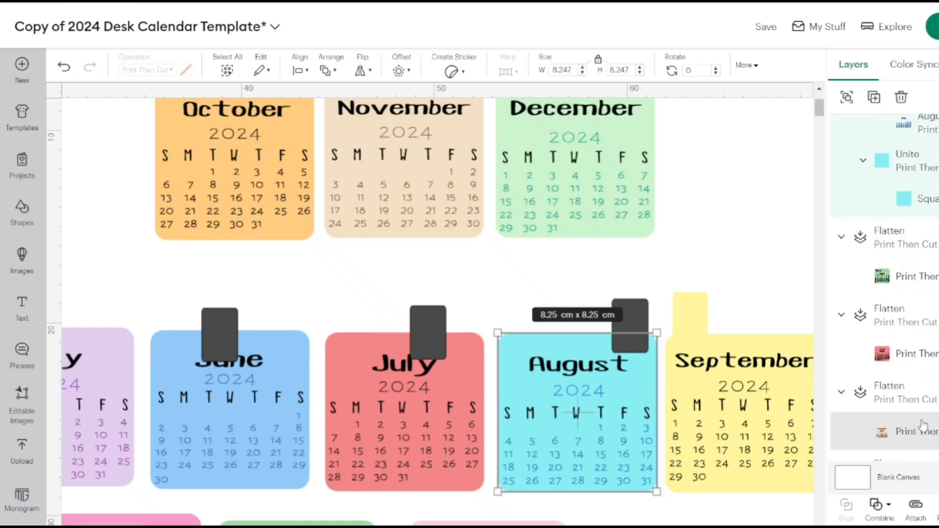
Weld the August card's blue background square with its tab square into one shape
left_click(914, 161)
left_click(639, 322, "shift")
left_click(881, 507)
left_click(905, 330)
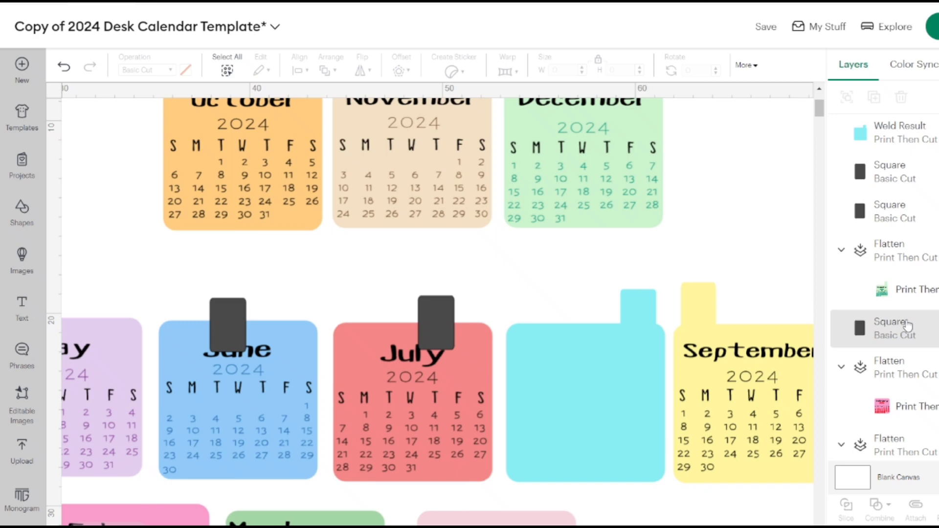
Send the welded August background to the back, behind the calendar text
left_click(925, 141)
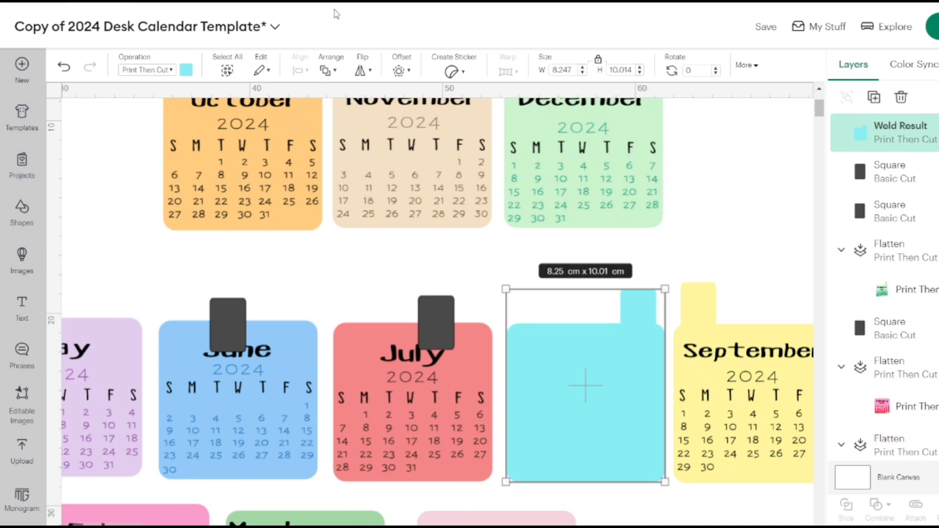
left_click(327, 73)
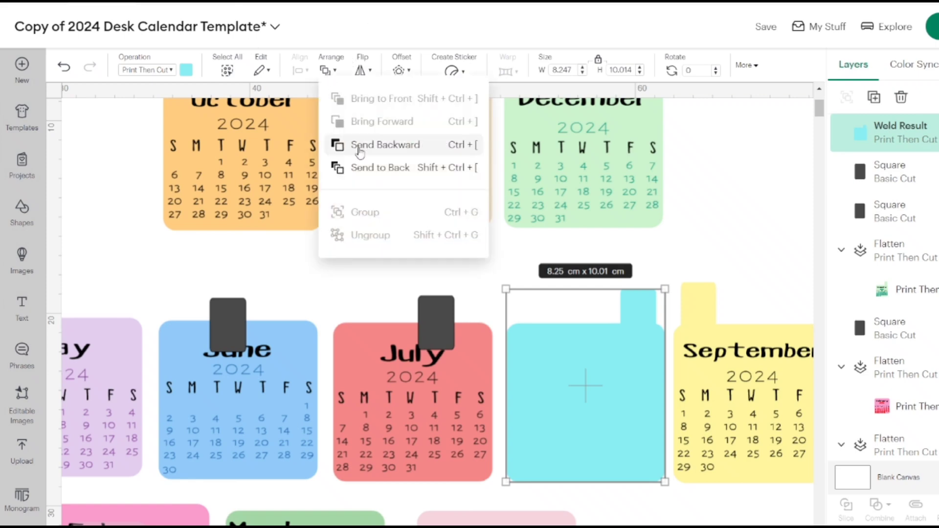
left_click(365, 170)
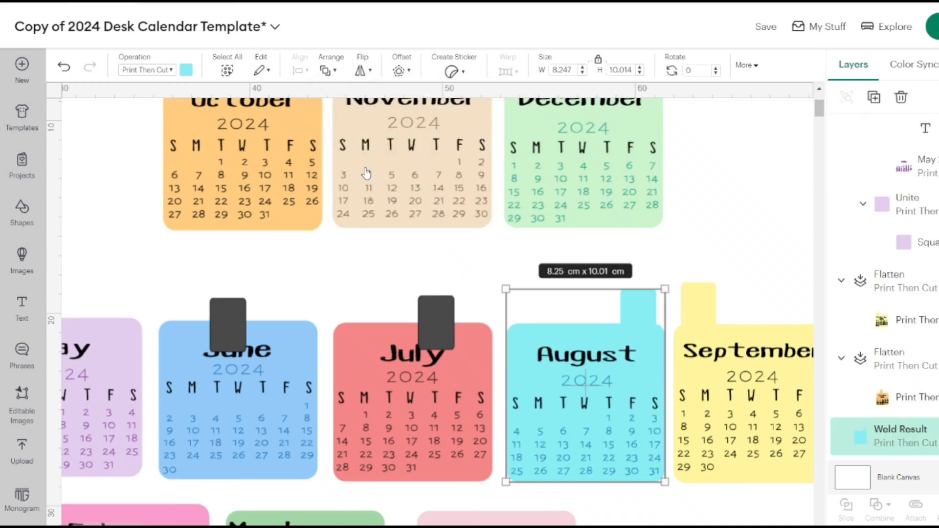
Select the welded background with all of August's text and flatten them into one printable card
left_click(576, 245)
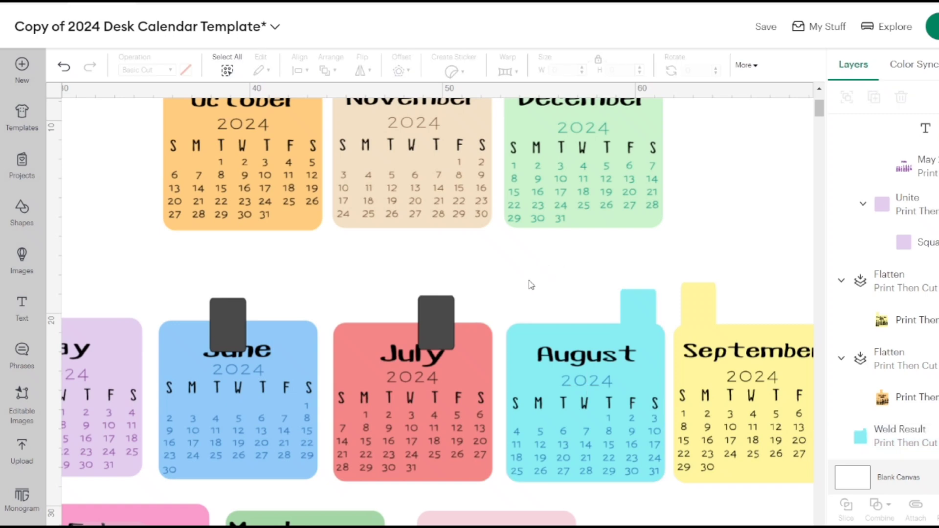
left_click_drag(528, 280, 641, 486)
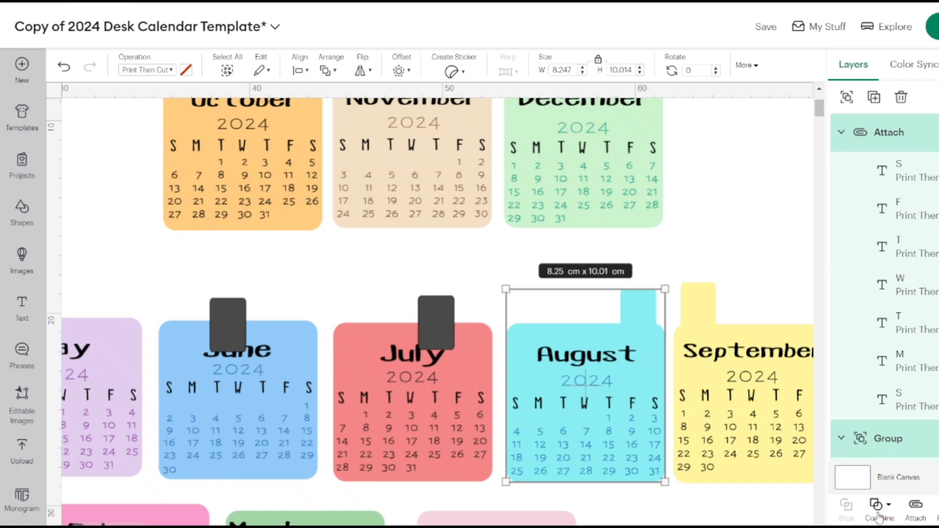
left_click(937, 510)
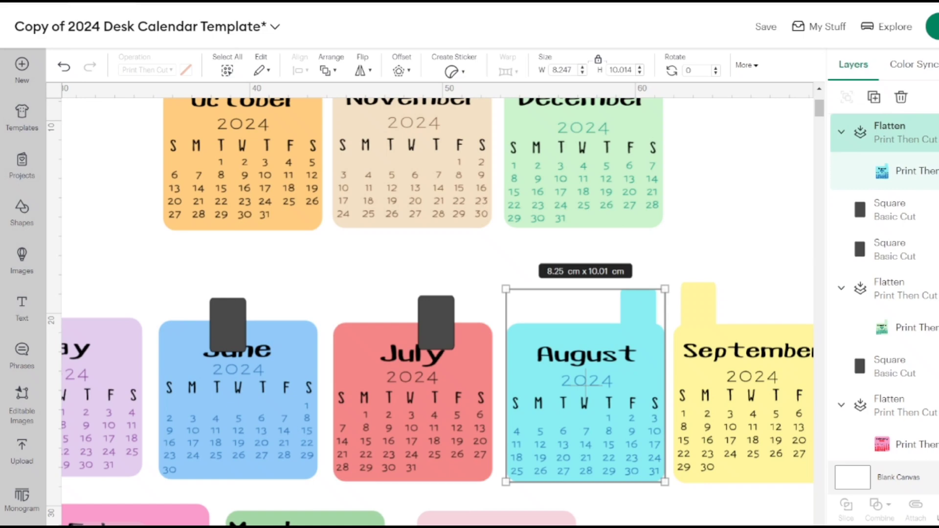
Flatten the July card, lay it over the August card and place July's tab square just left of August's tab
left_click(454, 345)
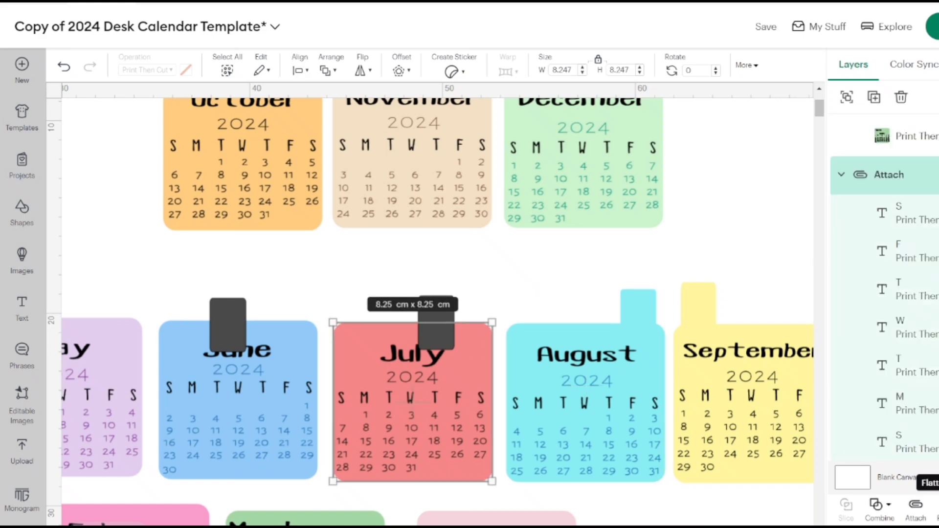
left_click(938, 510)
left_click(438, 310, "shift")
left_click_drag(450, 338, 609, 309)
left_click(586, 262)
left_click(607, 309)
left_click(873, 286)
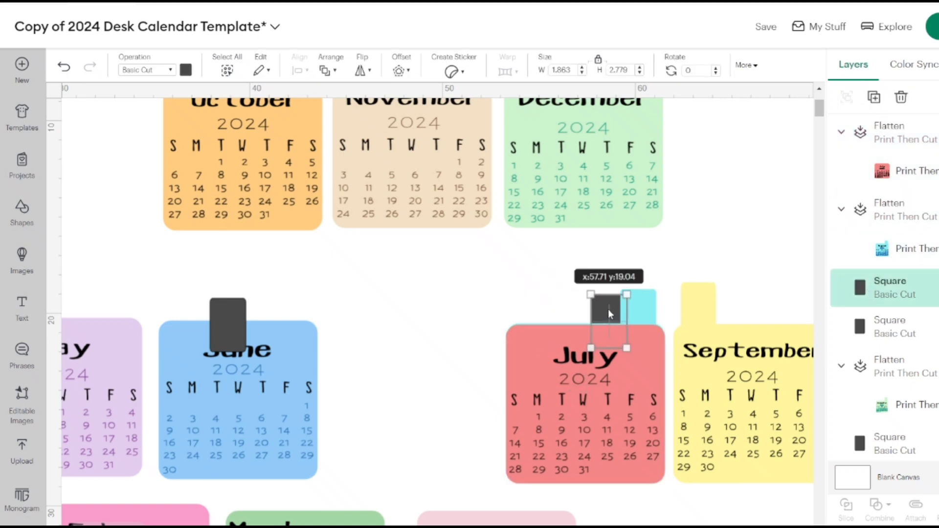
Return the July card and its tab square to their place in the row with the card unflattened
key("ctrl+z")
key("ctrl+z")
key("ctrl+z")
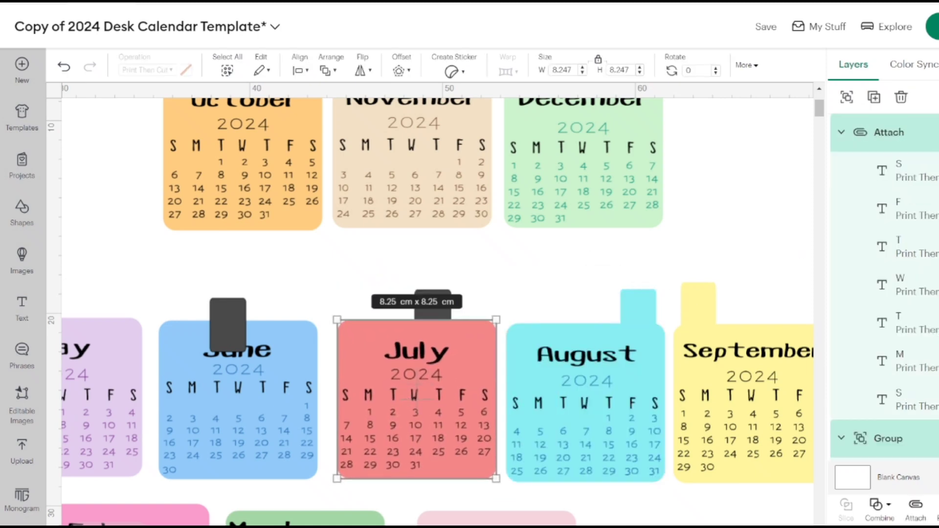
Weld the July card's red background square with its tab square into one shape
scroll(893, 302, "down", 6)
left_click(893, 304)
scroll(891, 318, "down", 3)
left_click(887, 338, "ctrl")
left_click(879, 511)
left_click(895, 325)
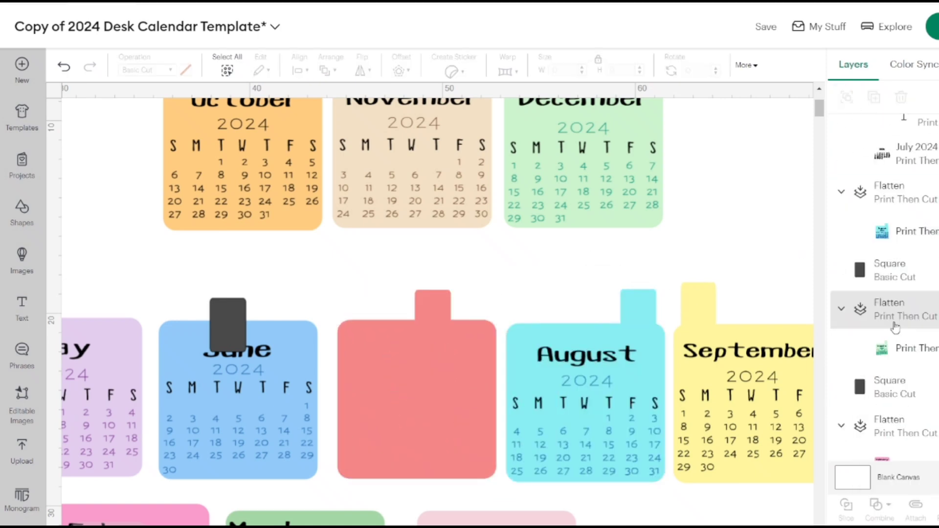
Send the welded July background to the back and flatten it with all of July's text
left_click(430, 362)
left_click(330, 70)
left_click(345, 92)
left_click_drag(344, 274, 501, 467)
left_click(938, 510)
Position June's tab square just left of July's tab, using the overlapping July card as the alignment guide
scroll(683, 436, "left", 3)
scroll(683, 435, "down", 1)
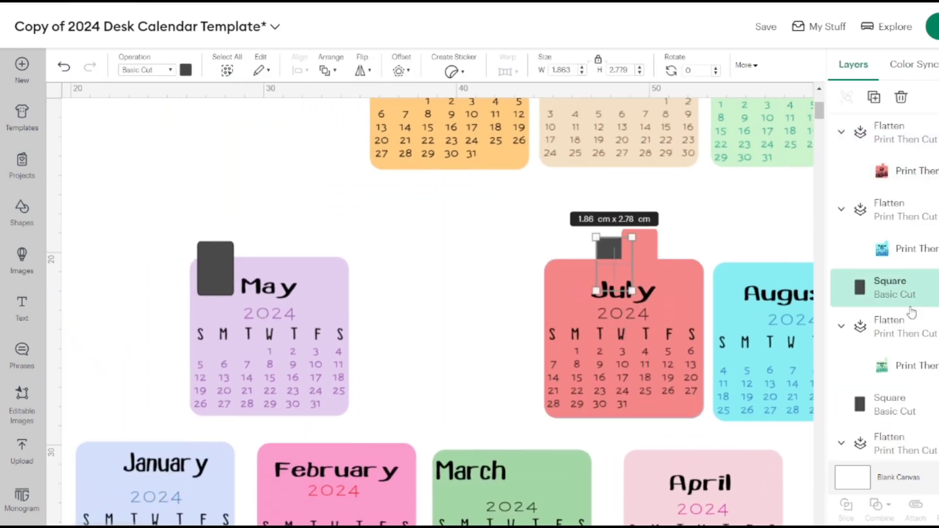
left_click_drag(615, 251, 604, 248)
left_click(507, 246)
left_click(600, 246)
left_click_drag(610, 323, 564, 332)
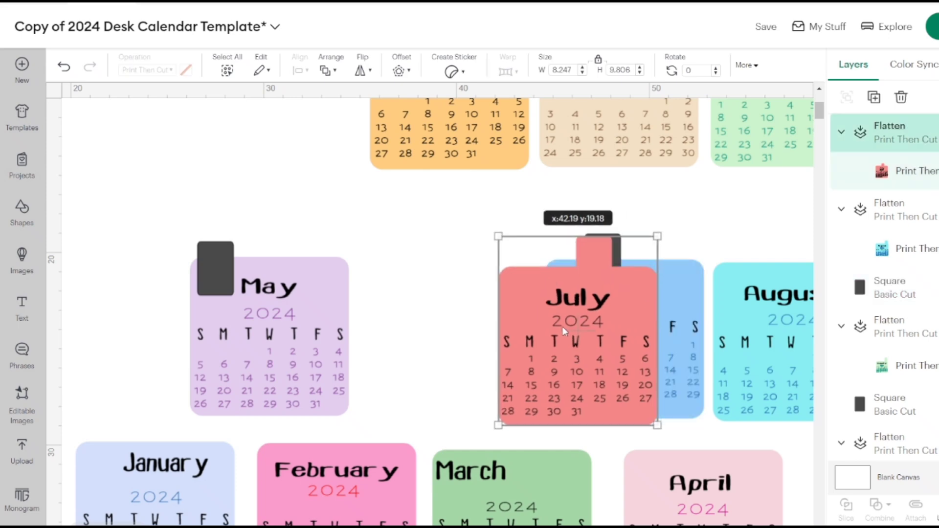
left_click(65, 66)
Select the June card together with its tab square and move both back between May and July
left_click(889, 288)
scroll(888, 288, "down", 5)
left_click(888, 290, "ctrl")
left_click_drag(626, 333, 457, 331)
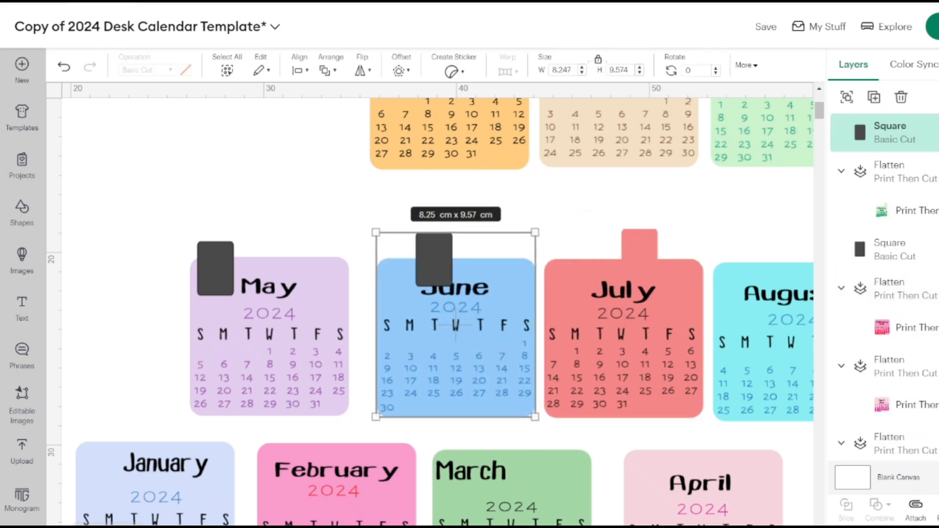
Separate the June card's layers and weld its blue background square with the tab square
left_click(900, 173)
scroll(886, 201, "down", 5)
left_click(884, 197)
left_click(847, 97)
scroll(868, 293, "down", 1)
left_click(868, 293)
scroll(882, 196, "up", 7)
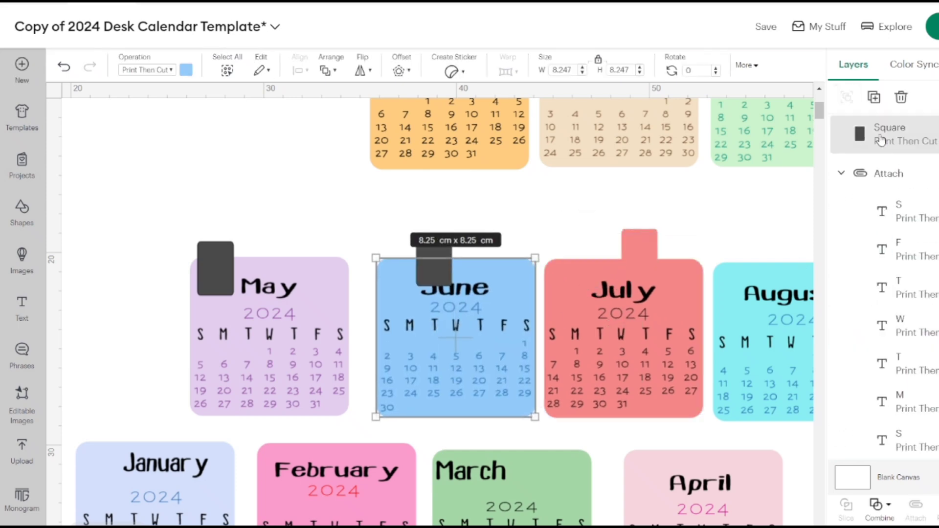
left_click(882, 140, "ctrl")
left_click(879, 508)
left_click(903, 378)
Send the welded June background to the back and flatten it with all of June's text
scroll(904, 343, "up", 6)
left_click(887, 135)
left_click(328, 70)
left_click(349, 170)
left_click_drag(361, 200, 539, 423)
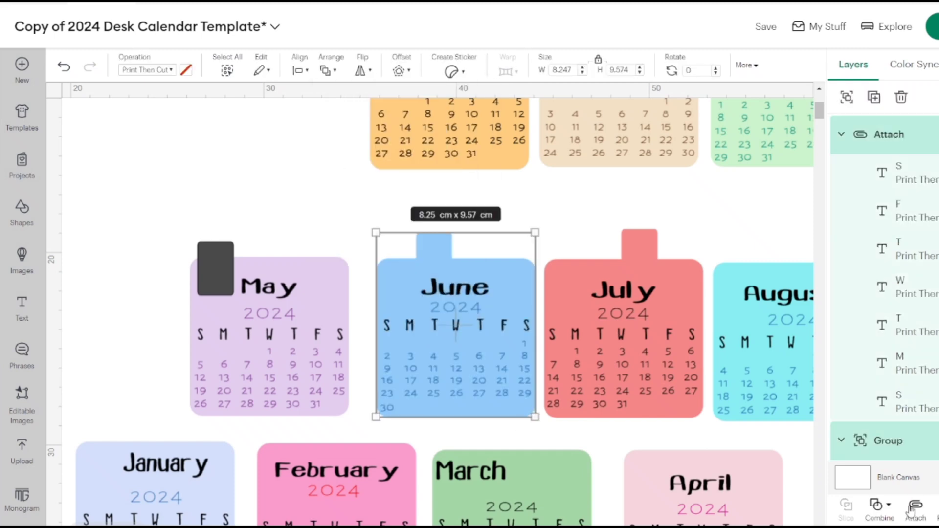
left_click(935, 510)
Move May with its tab square over the June card, align the square left of June's tab and select May's background layers
left_click(268, 225)
scroll(268, 225, "left", 1)
left_click_drag(185, 222, 499, 335)
left_click_drag(419, 270, 416, 264)
scroll(891, 289, "down", 7)
left_click(889, 219)
scroll(890, 303, "down", 4)
left_click(891, 310)
scroll(891, 391, "up", 10)
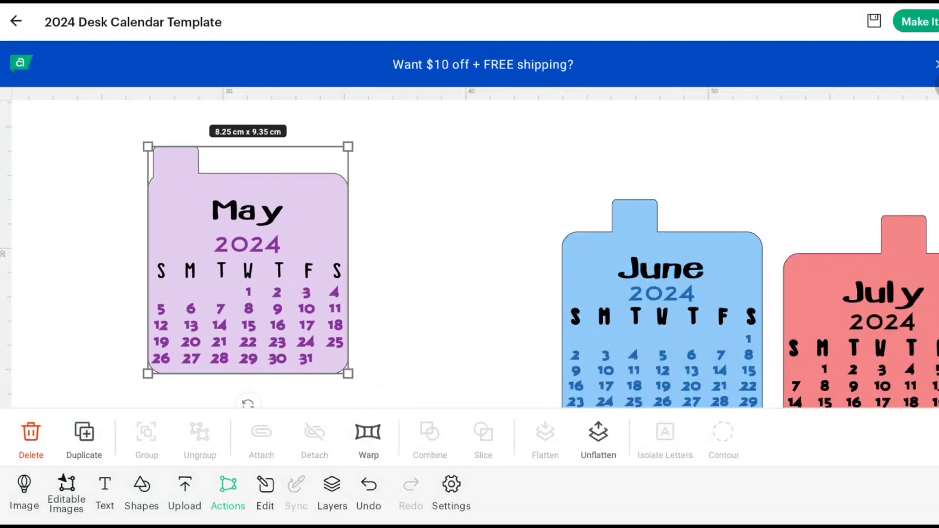
In the Design Space mobile app, unflatten the May card and move its purple background away from the text
left_click(592, 441)
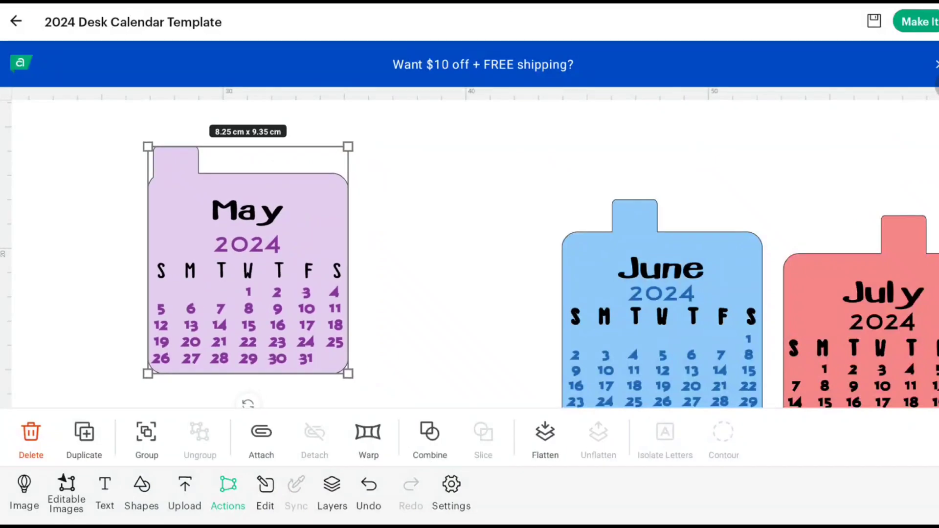
left_click(430, 220)
left_click_drag(191, 206, 407, 220)
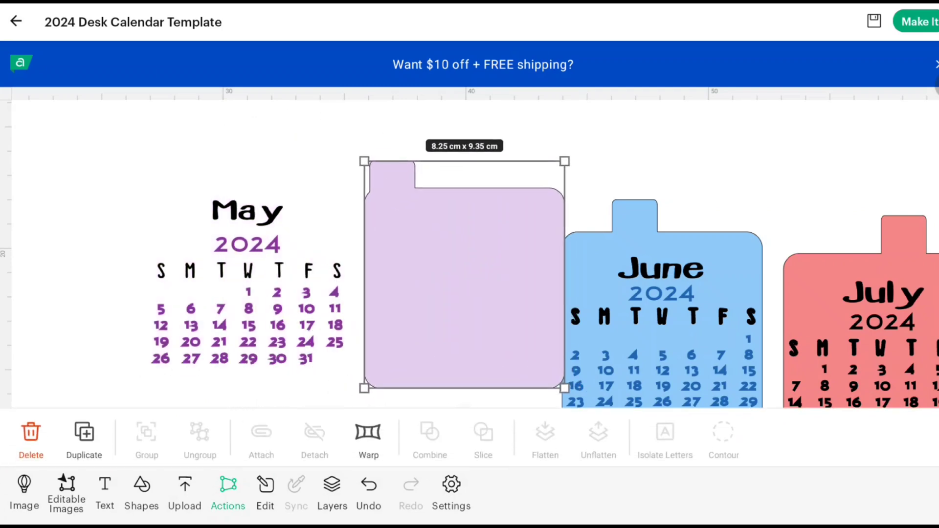
Select all of May's text and set its operation type to Pen
left_click_drag(134, 160, 338, 382)
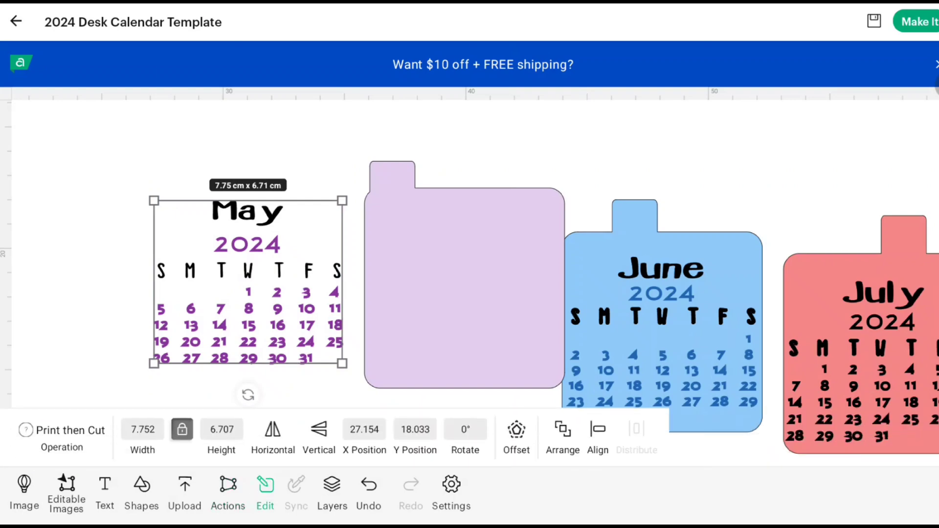
left_click(62, 438)
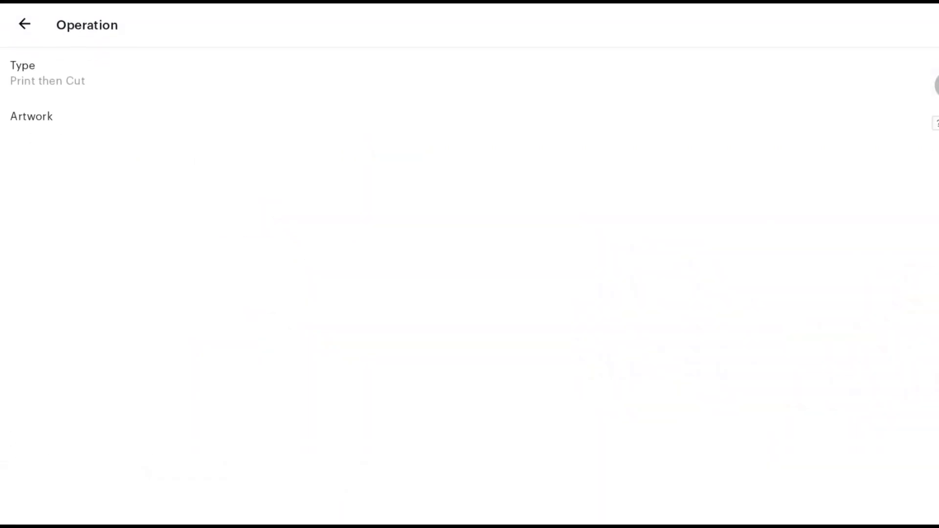
left_click(48, 74)
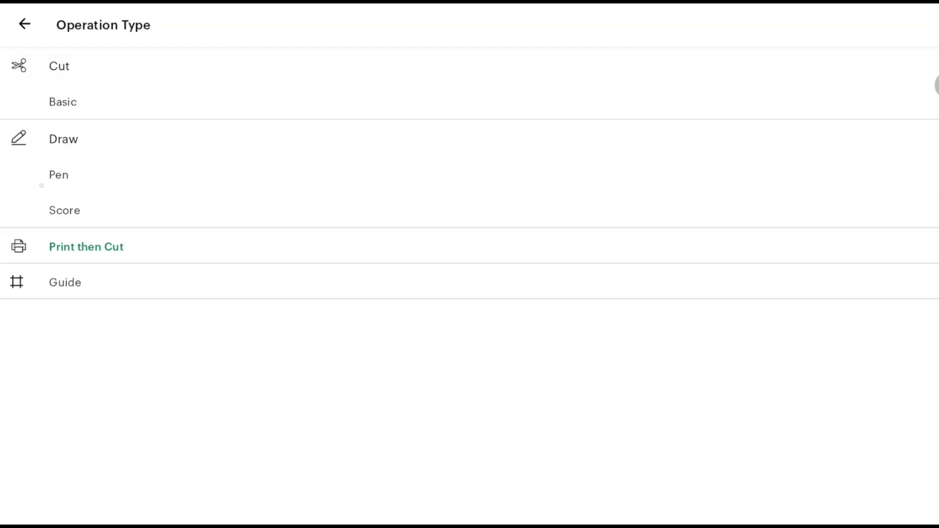
left_click(58, 177)
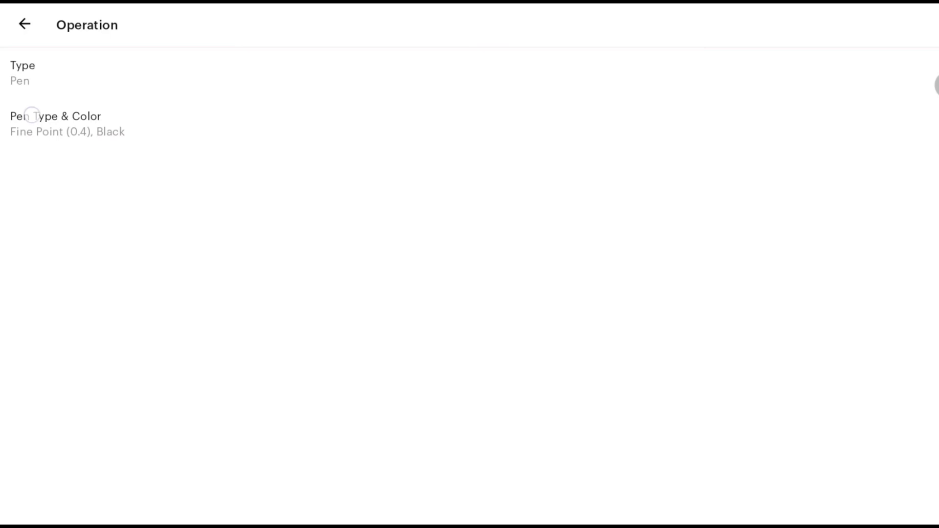
Examine the colours offered for the different pen types, keeping Fine Point (0.4), Black for May's text
left_click(31, 115)
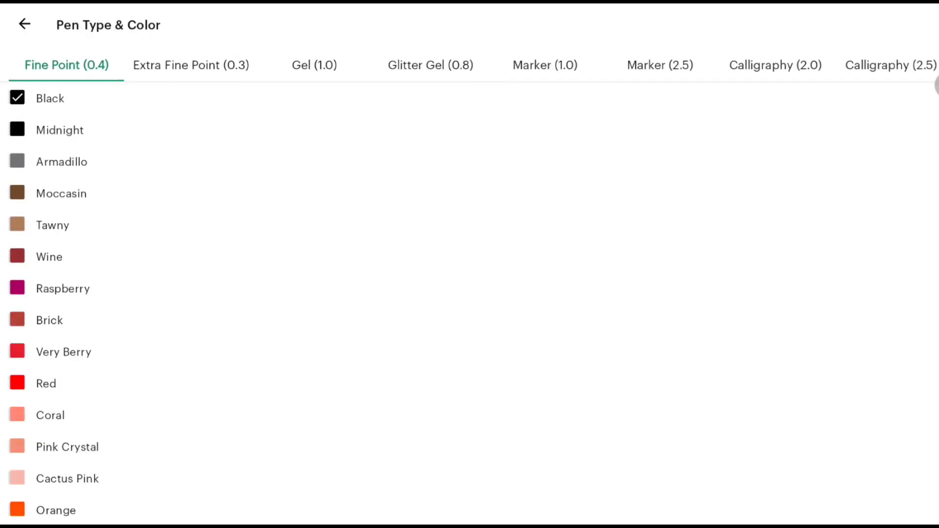
left_click(193, 65)
left_click(315, 64)
left_click(413, 67)
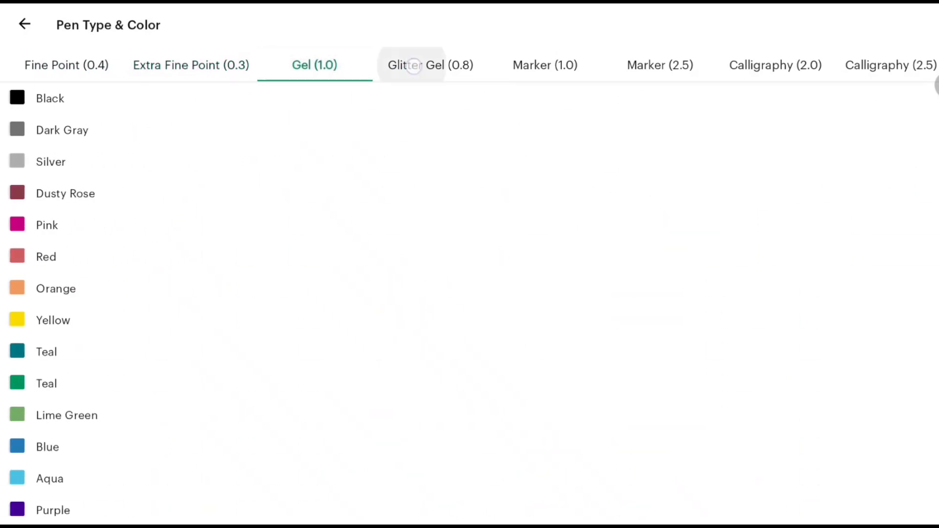
left_click(544, 65)
left_click(656, 64)
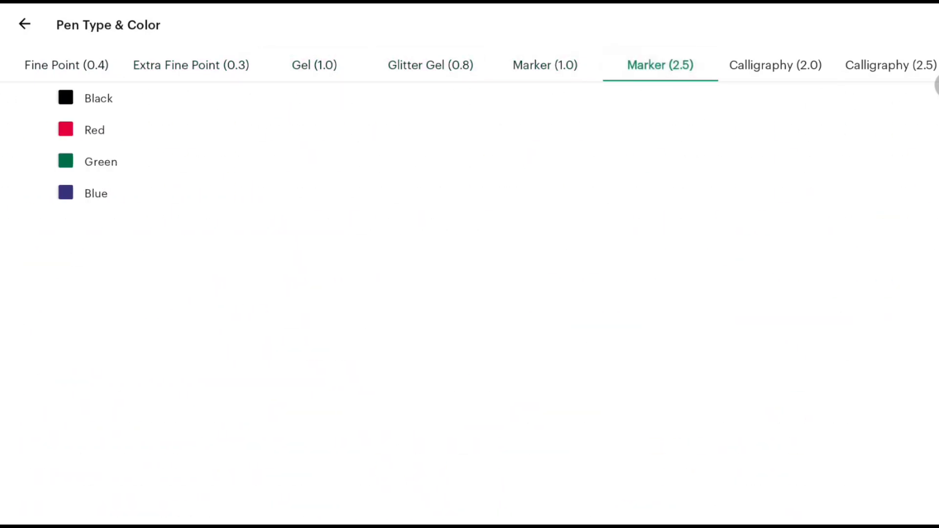
left_click(66, 64)
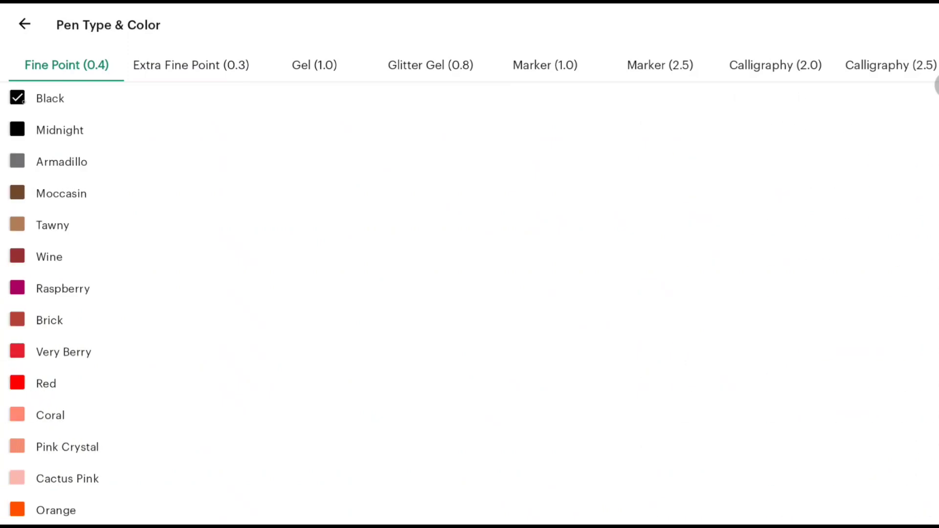
left_click(25, 24)
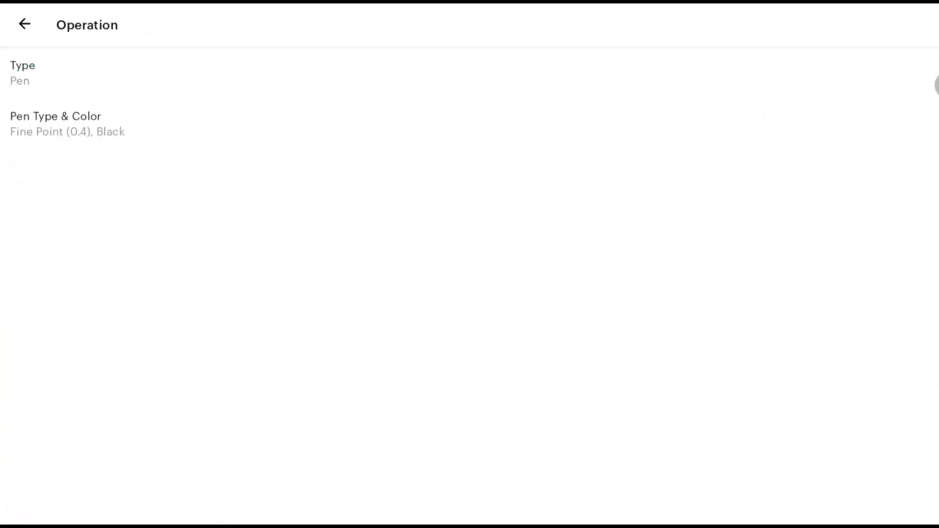
left_click(24, 24)
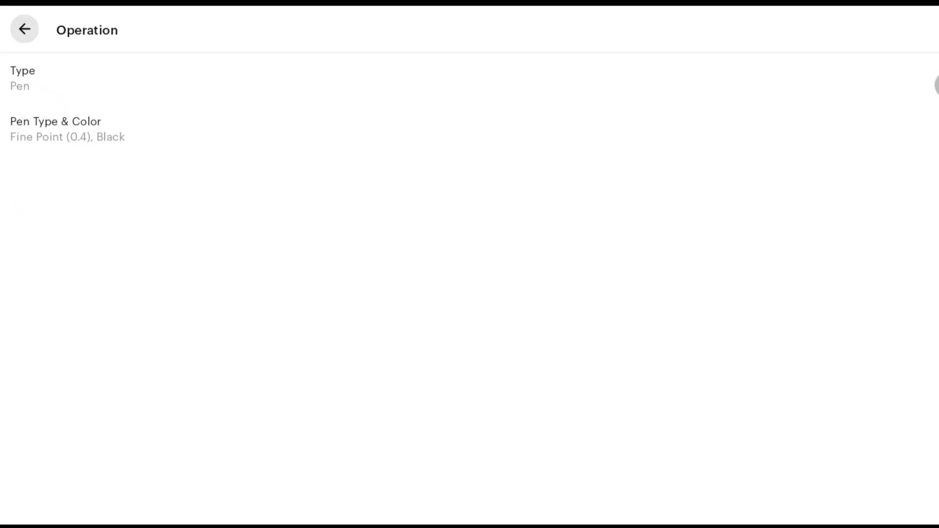
Place the pen text on the purple May background and attach the two together
left_click_drag(210, 311, 423, 326)
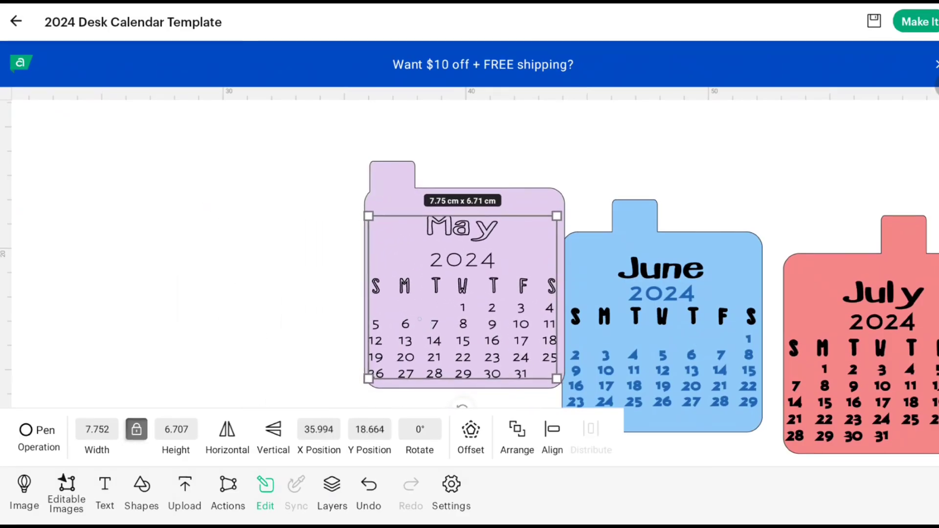
left_click_drag(283, 217, 231, 286)
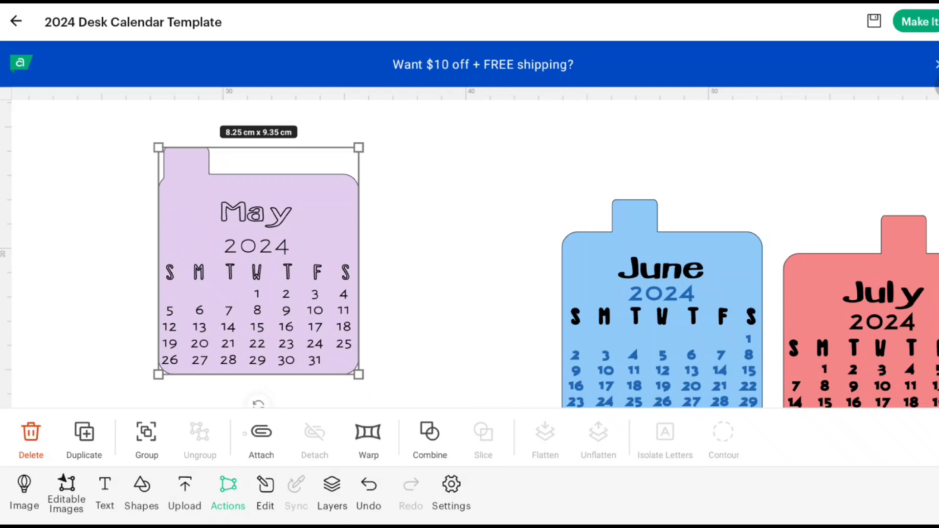
left_click(261, 433)
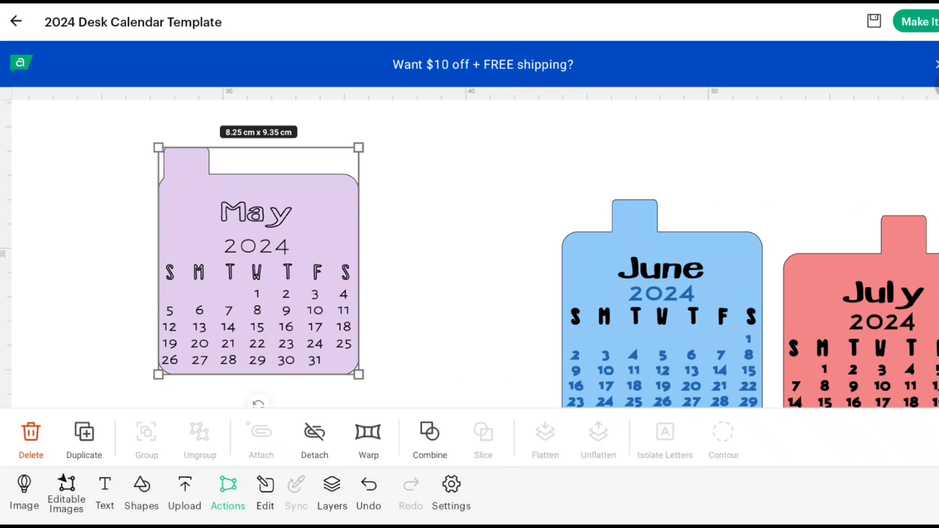
left_click_drag(257, 261, 280, 283)
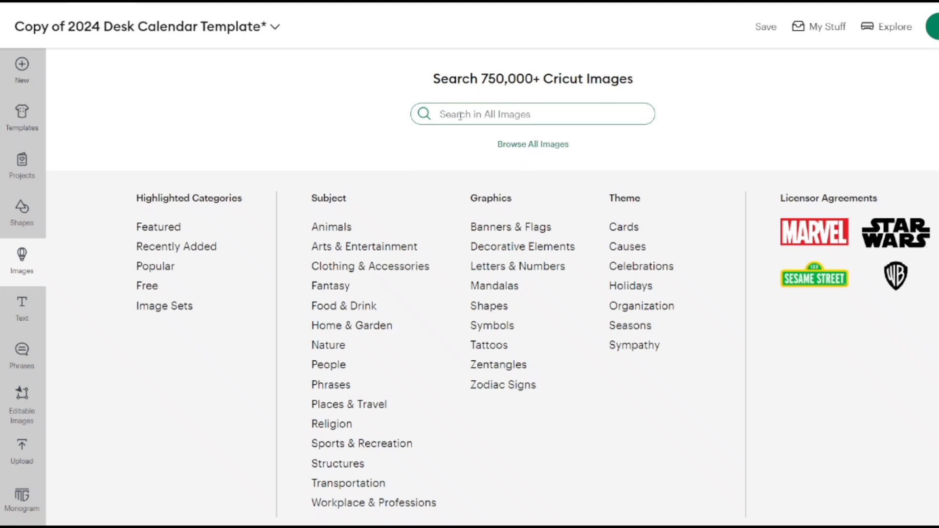
In desktop Design Space, search the image library for "Christmas tree"
type("d")
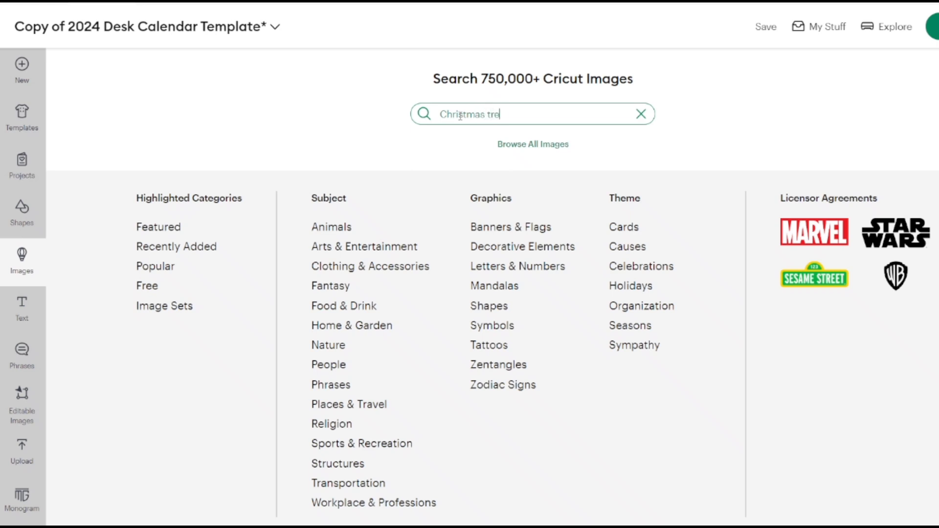
type("e")
key("Return")
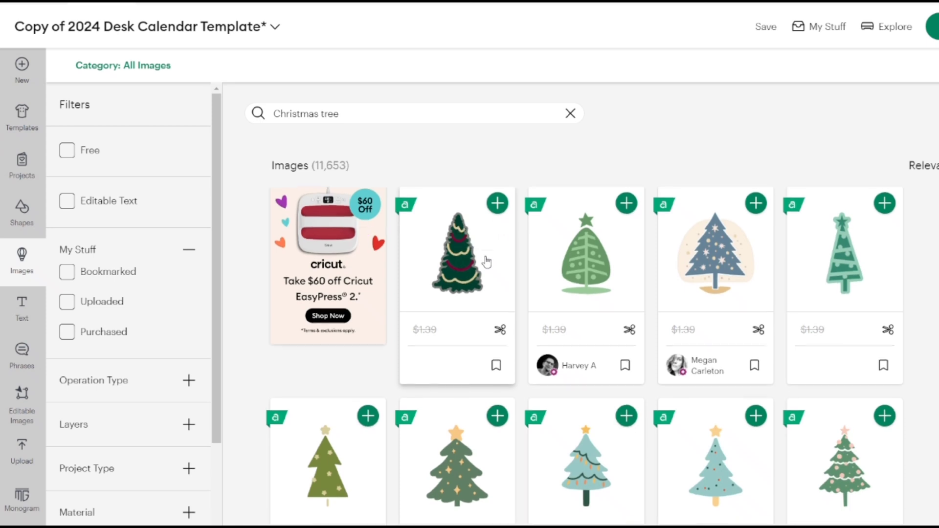
Find the green Christmas tree with red and yellow ornaments and add it to the canvas
scroll(486, 261, "down", 5)
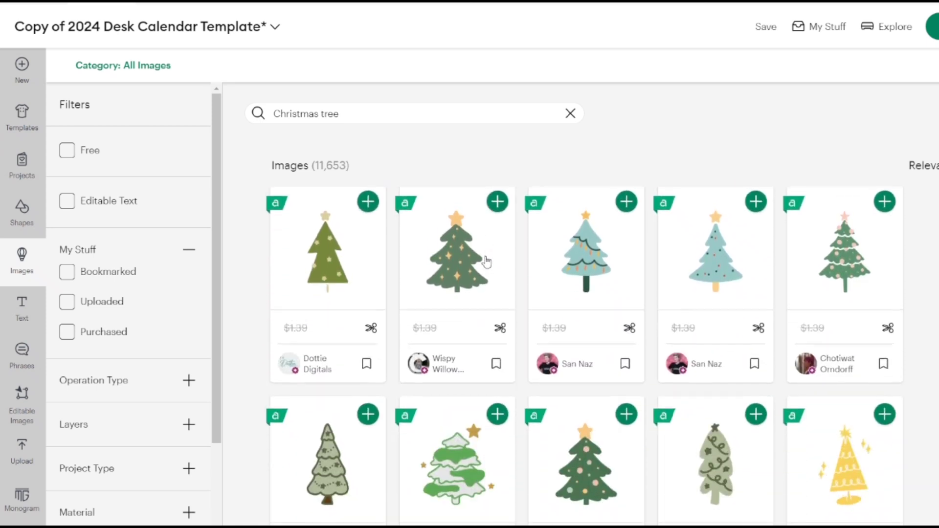
scroll(486, 261, "down", 3)
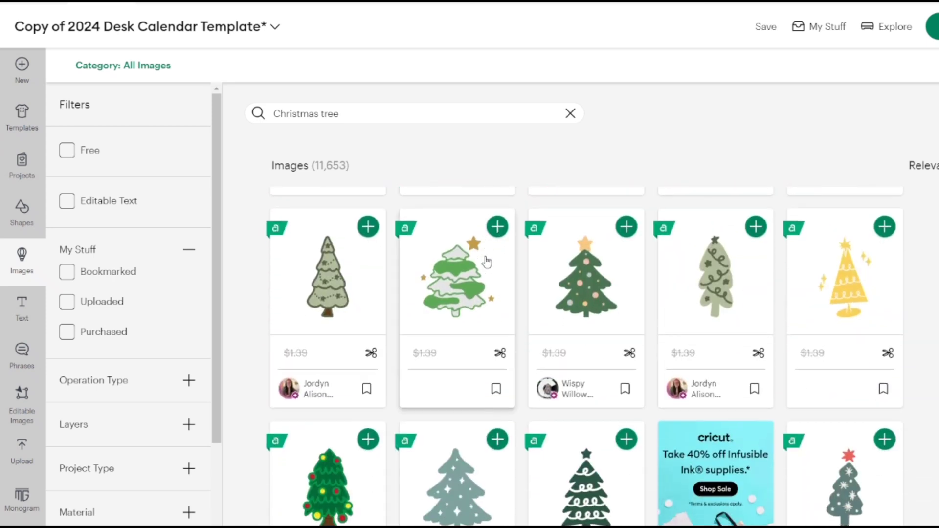
scroll(486, 262, "down", 3)
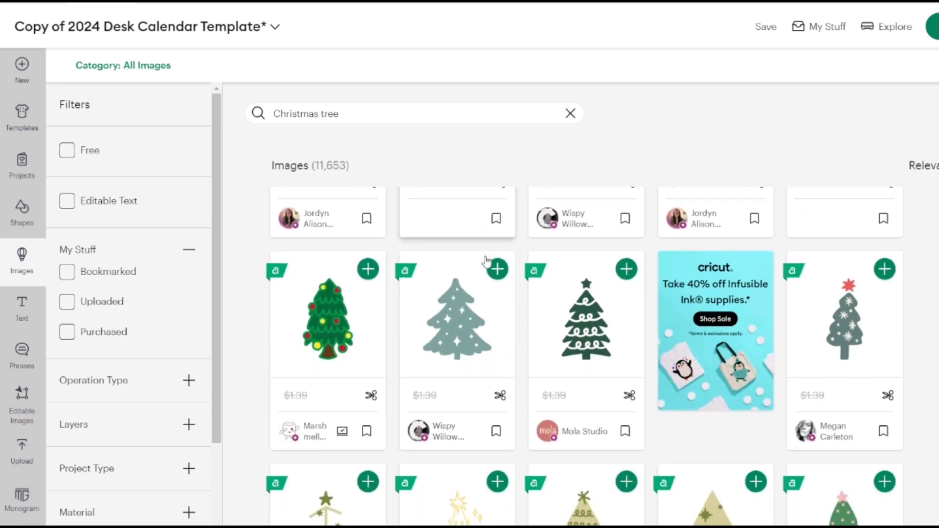
scroll(486, 262, "down", 2)
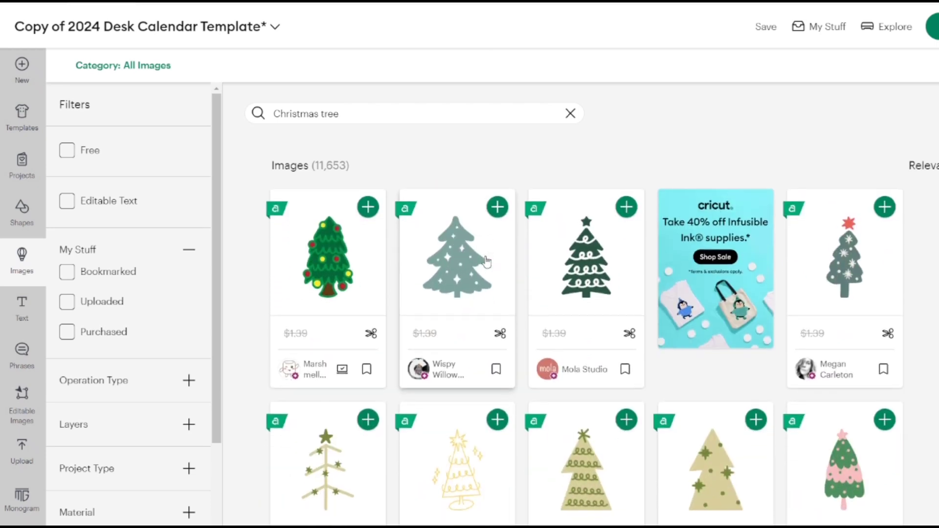
left_click(324, 258)
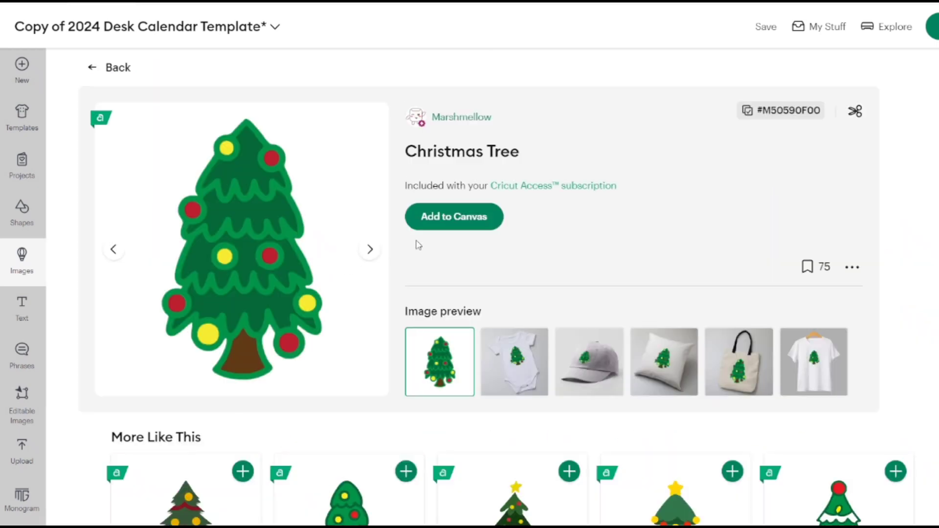
left_click(435, 223)
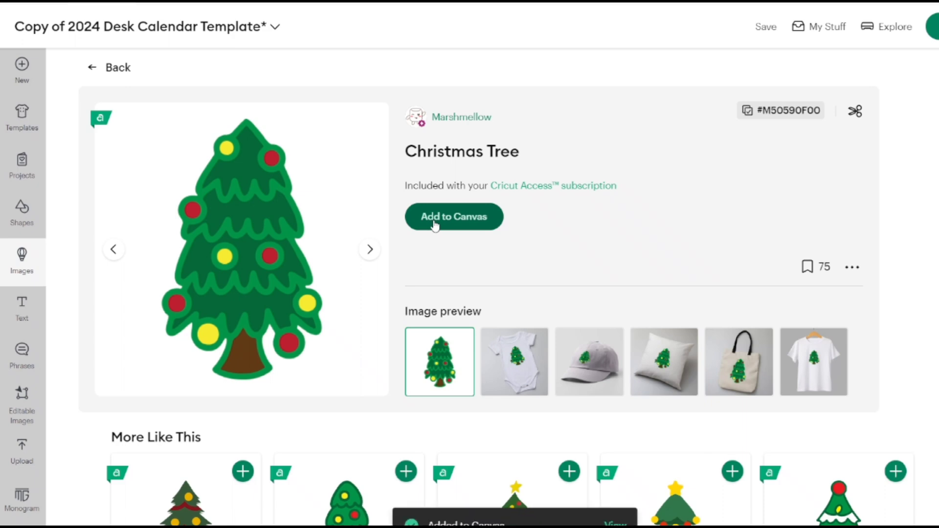
scroll(435, 224, "down", 3)
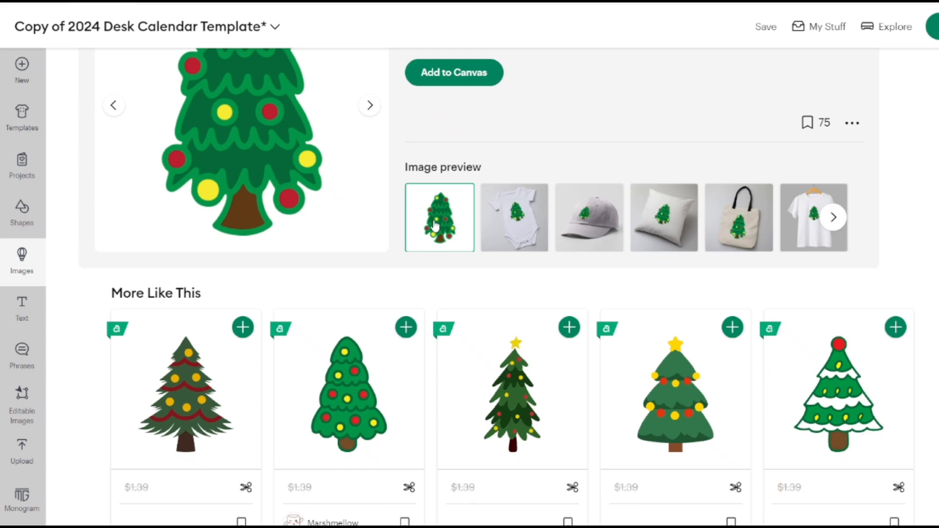
Find the Xmas Pine Tree with a star on top among the similar images and add it to the canvas
scroll(435, 226, "down", 4)
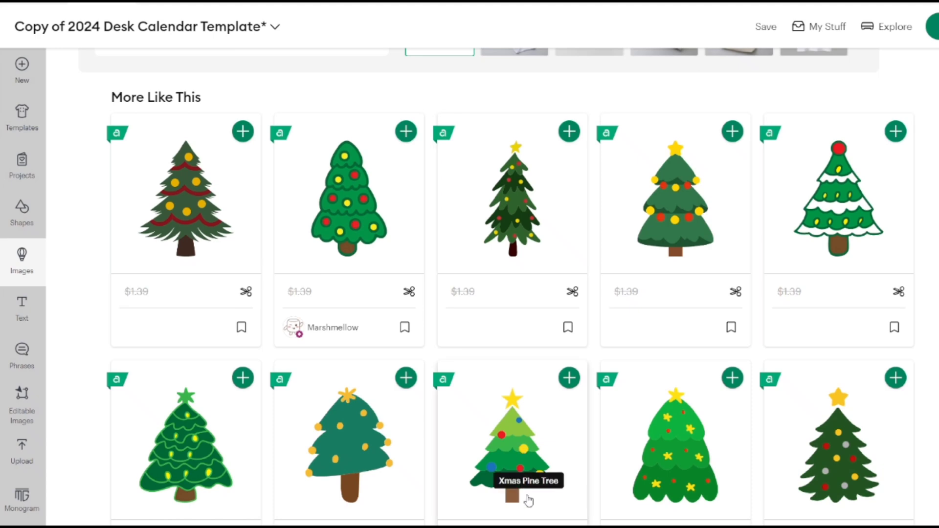
scroll(528, 500, "down", 2)
left_click(510, 432)
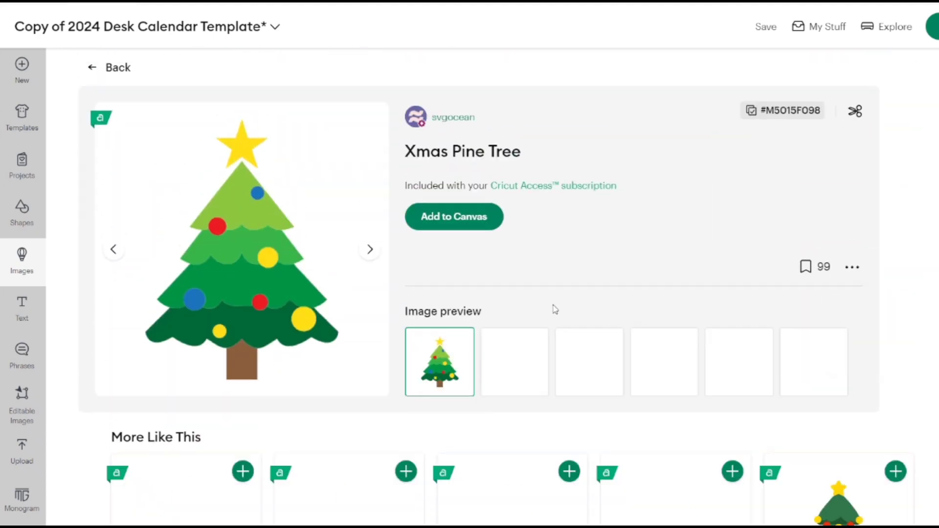
left_click(484, 222)
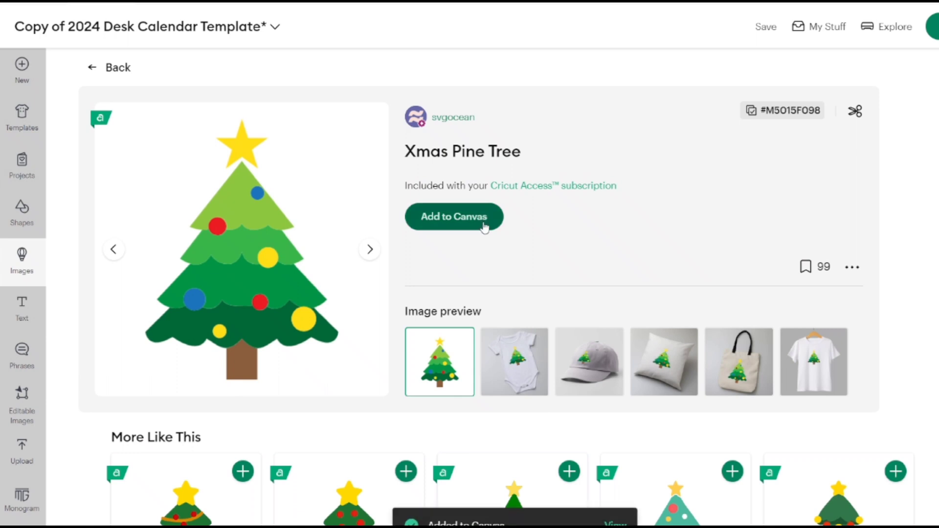
left_click(615, 524)
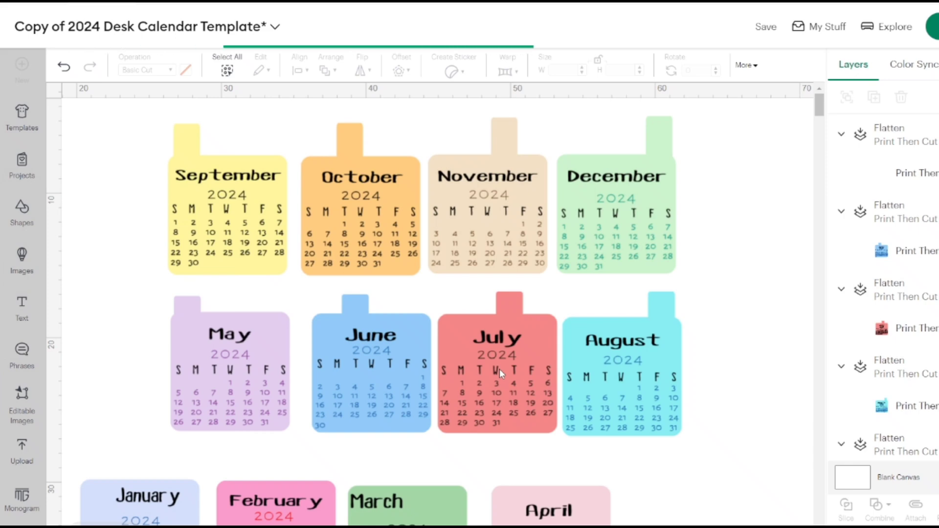
Move the Xmas Pine Tree onto the empty canvas area beside the December card
left_click(742, 385)
left_click(410, 374)
key("Delete")
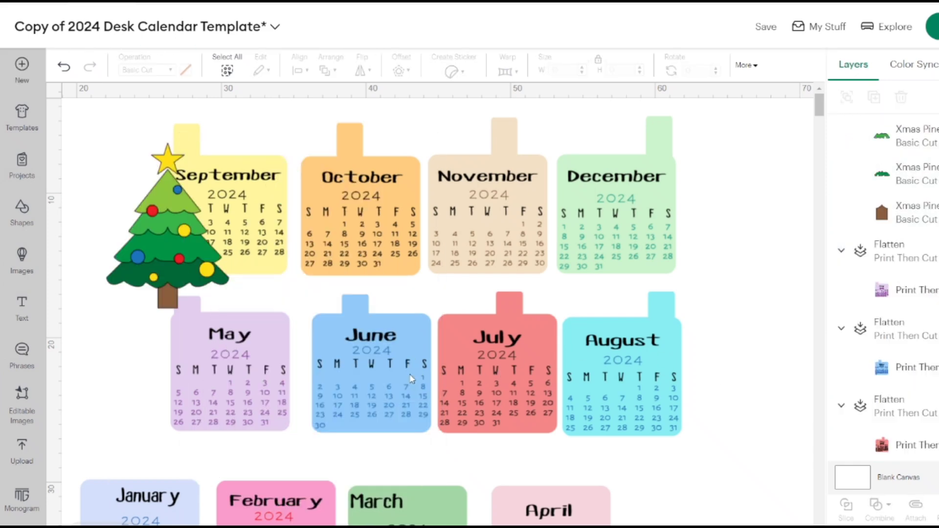
left_click_drag(172, 255, 728, 255)
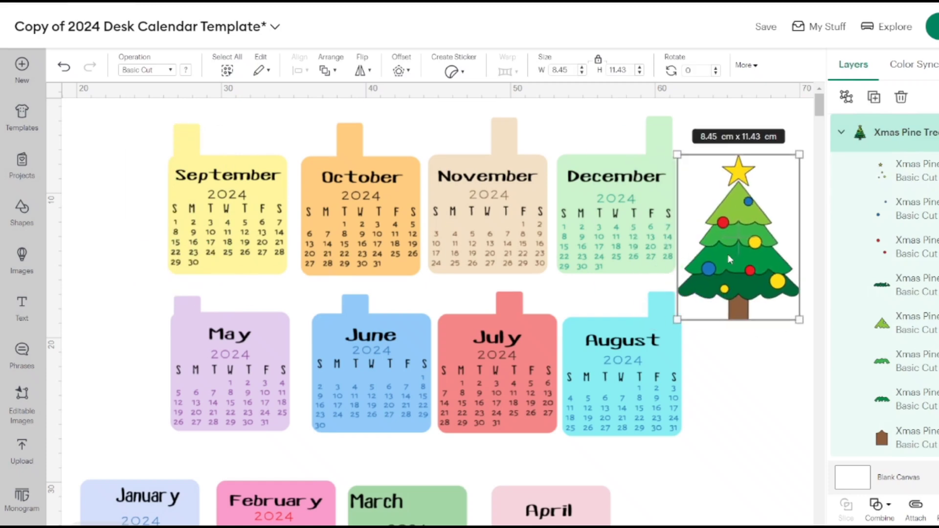
scroll(728, 254, "left", 5)
scroll(727, 254, "up", 1)
scroll(728, 255, "right", 7)
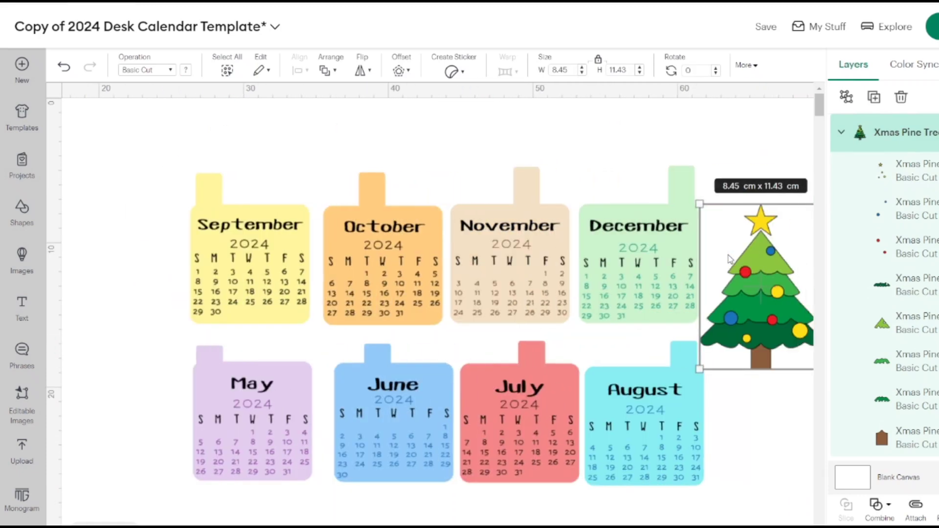
scroll(730, 259, "right", 1)
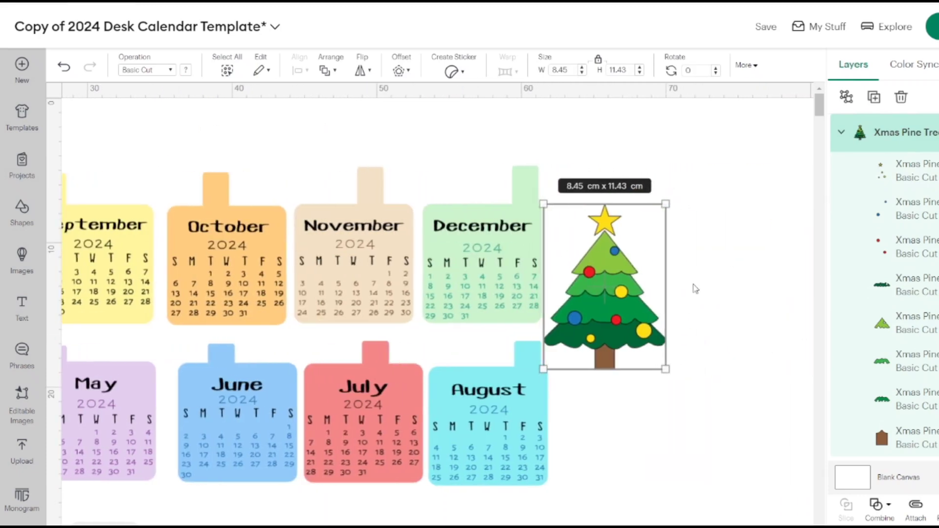
left_click(721, 386)
left_click_drag(624, 321, 649, 301)
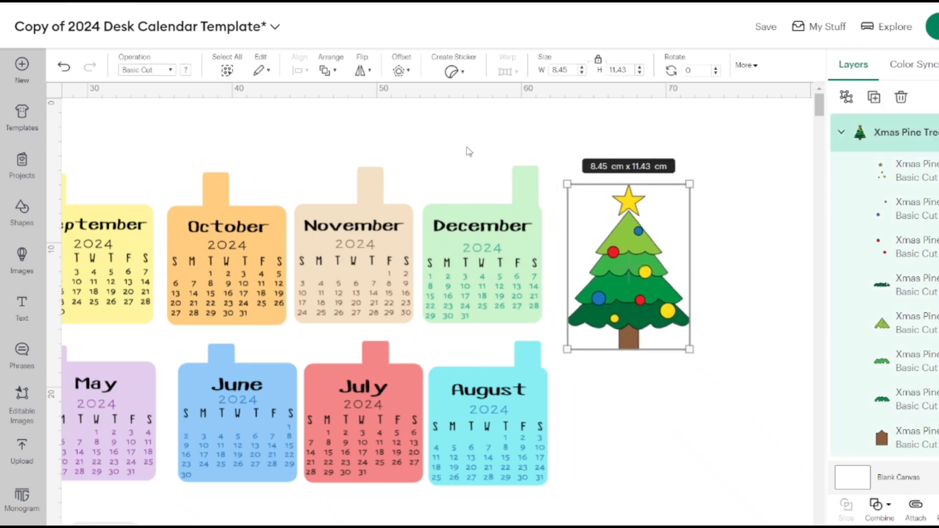
Add a 0.3 cm rounded, welded offset around the pine tree and colour the offset white
left_click(400, 71)
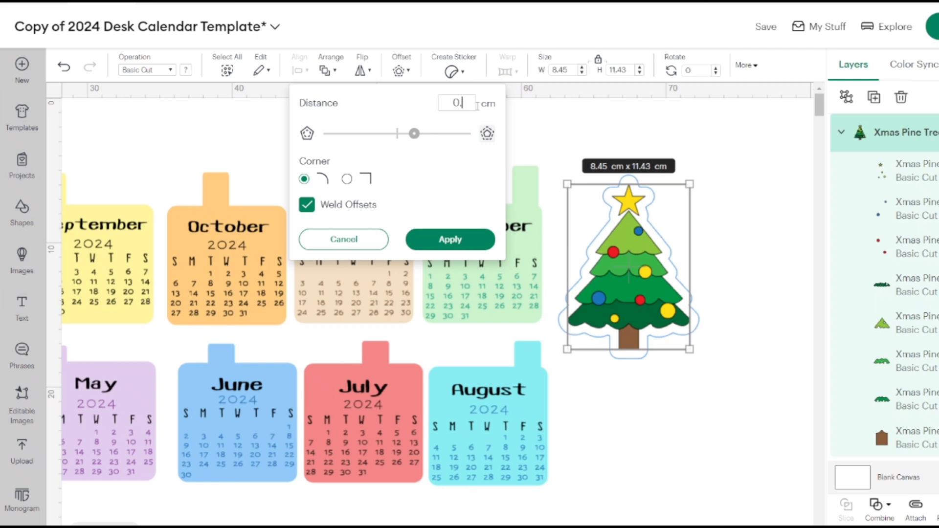
type("2")
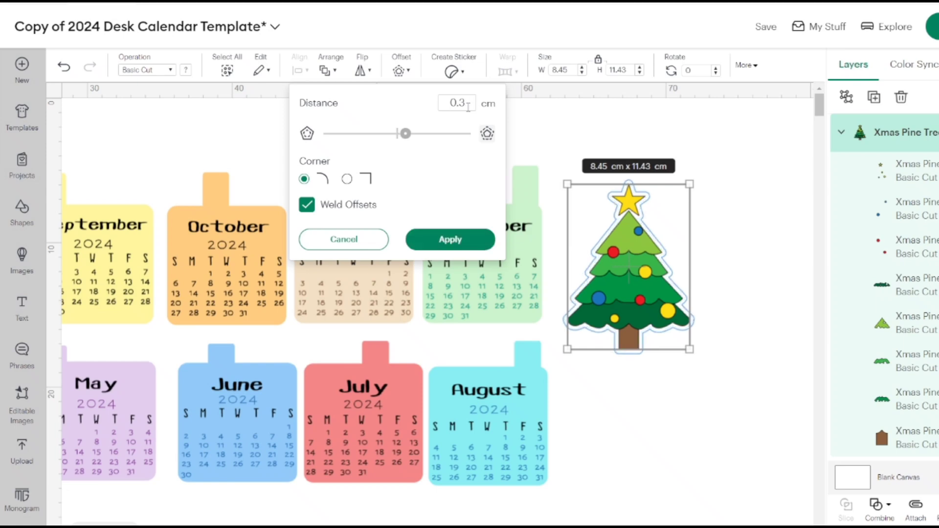
left_click(472, 239)
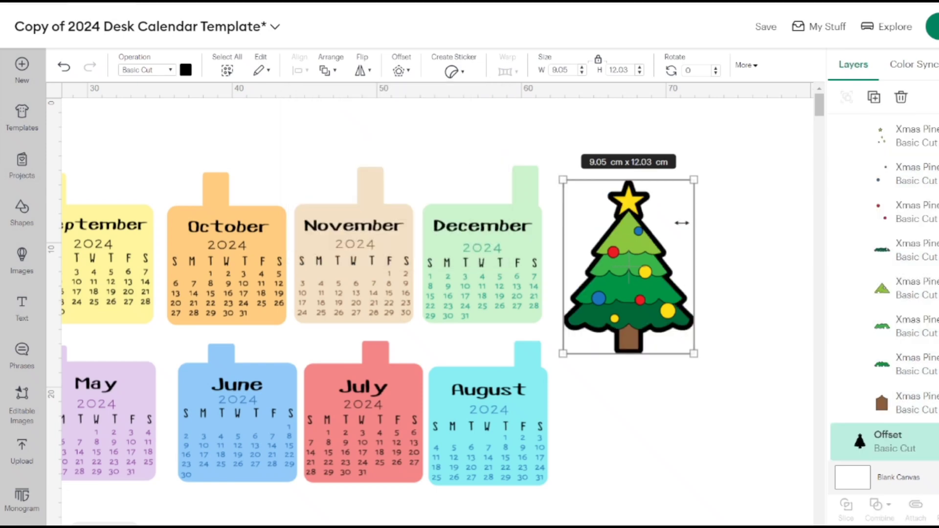
left_click(186, 71)
left_click(287, 128)
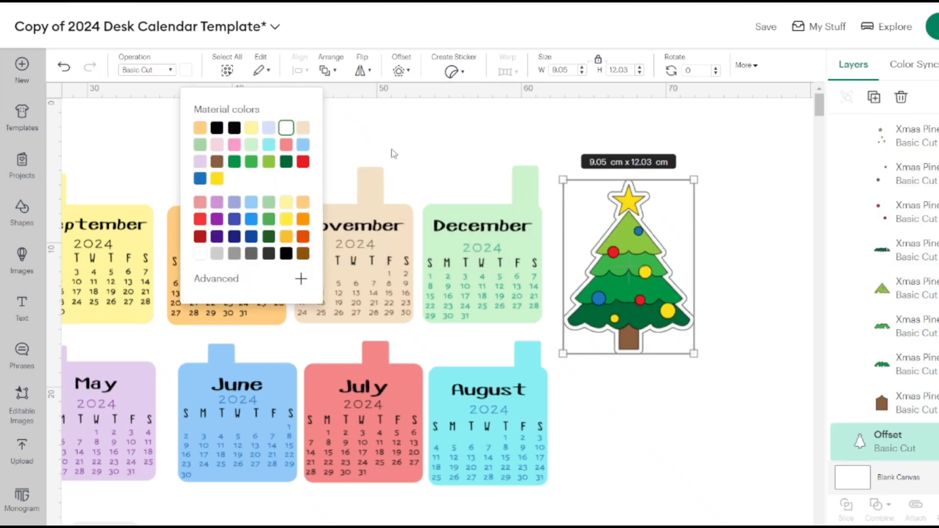
Select the pine tree together with its white offset and flatten them into one Print Then Cut image
left_click(744, 320)
left_click_drag(726, 378, 575, 153)
left_click(938, 510)
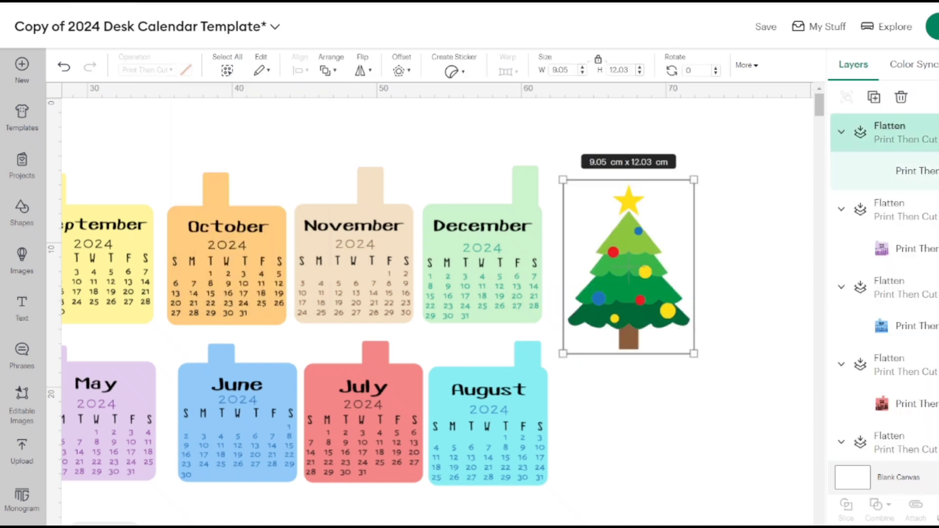
Shrink the flattened tree and place it on top of December's tab
left_click(770, 366)
left_click_drag(653, 313, 639, 282)
left_click_drag(680, 323, 609, 229)
left_click_drag(595, 210, 536, 143)
left_click(664, 212)
left_click_drag(503, 298, 507, 308)
Move the December card and its tree aside as a group, and shift the November card away from October
left_click_drag(610, 328, 494, 147)
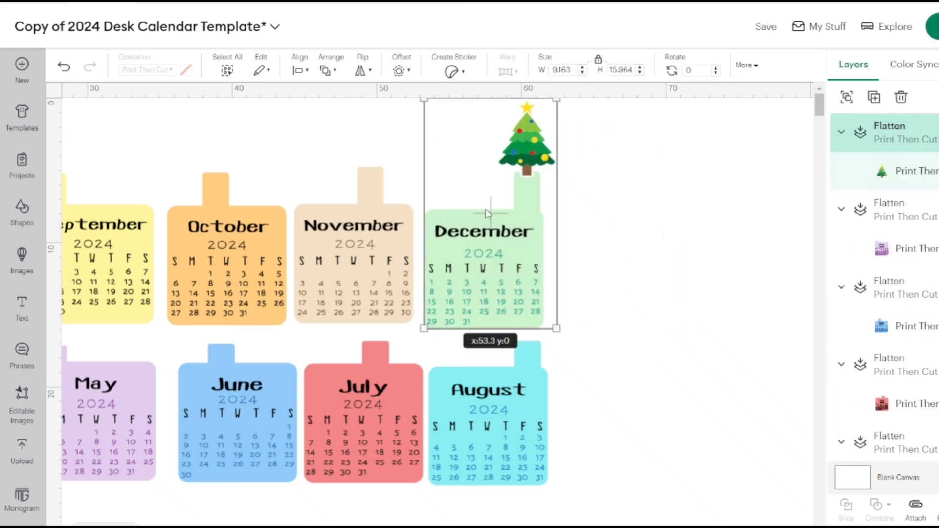
left_click_drag(493, 216, 653, 258)
key("ctrl+g")
left_click(507, 337)
left_click_drag(359, 279, 497, 285)
left_click(360, 303)
Search the image library for "rememberance day" and add the red Poppy Flower to the canvas
left_click(22, 259)
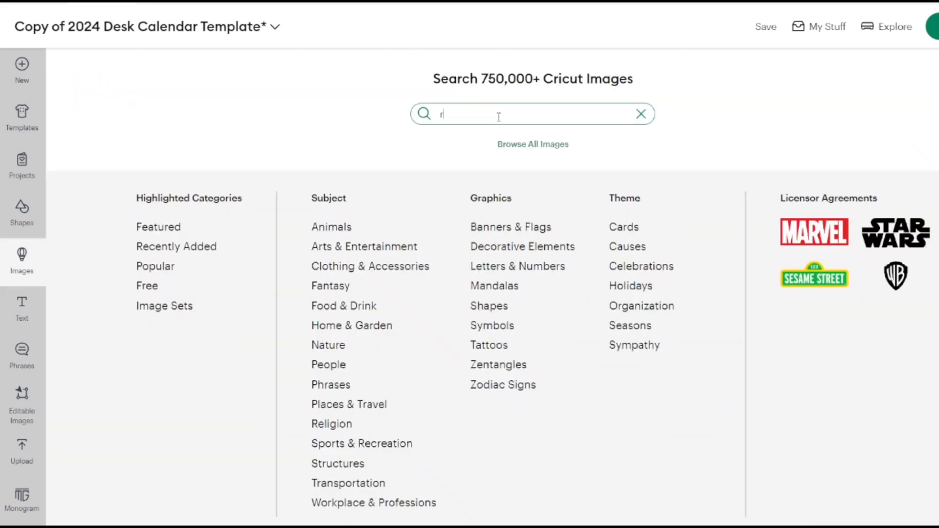
type("rememberance day")
key("Return")
left_click(457, 284)
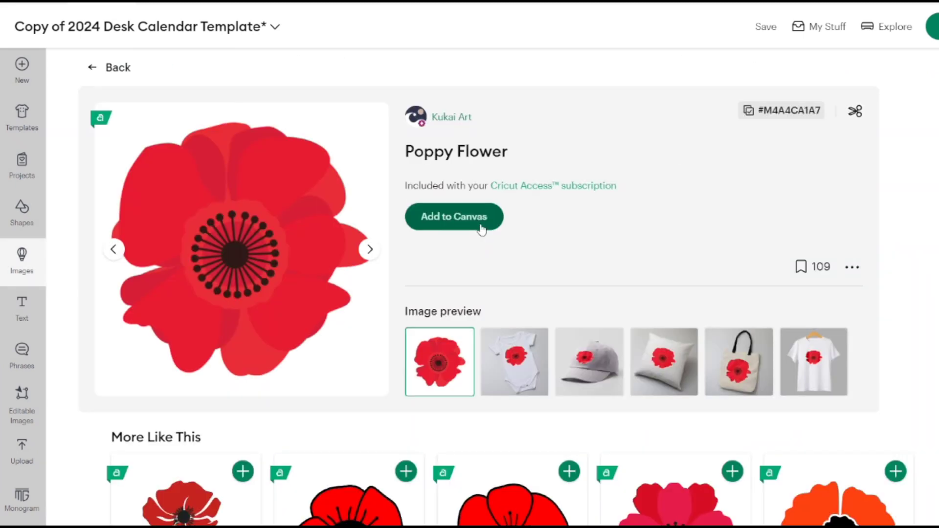
left_click(480, 228)
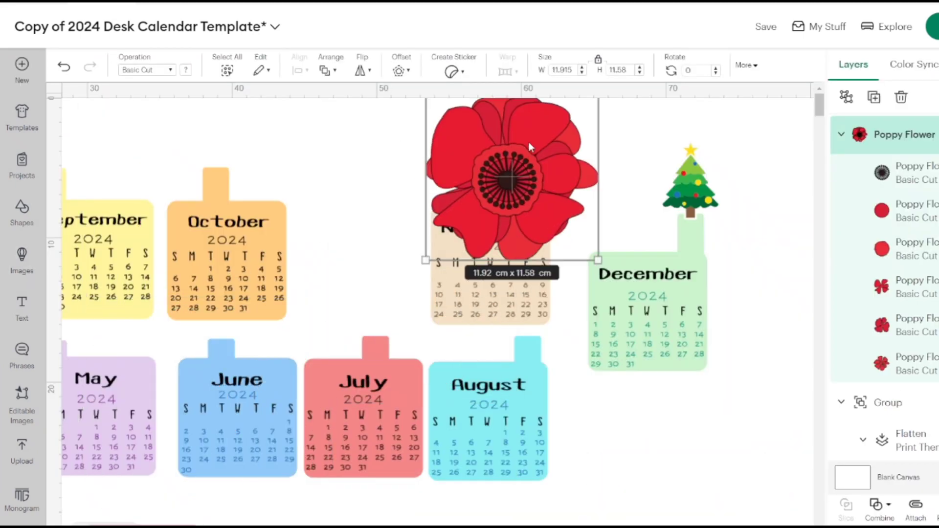
Shrink the poppy to about 2.61 × 2.54 cm near November's tab and give it a 0.3 cm welded offset
left_click_drag(598, 260, 493, 175)
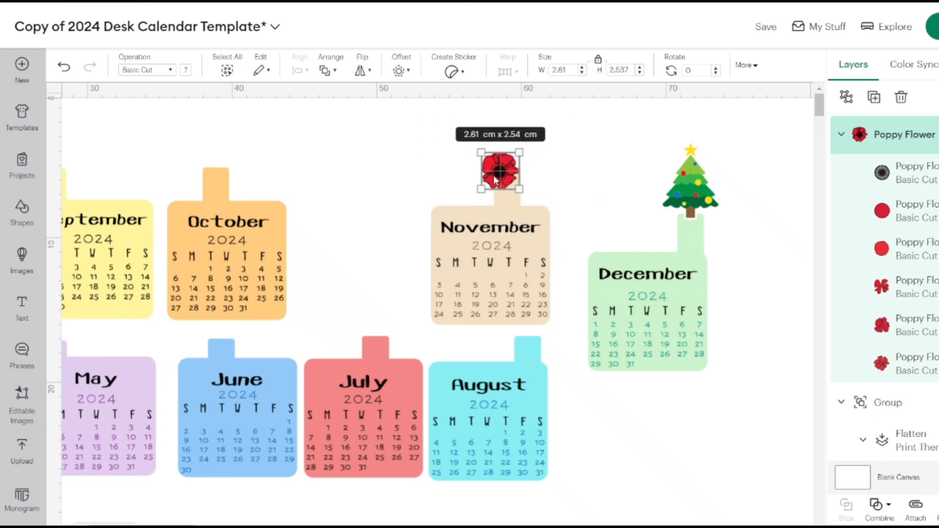
left_click(401, 70)
type("3")
left_click(464, 246)
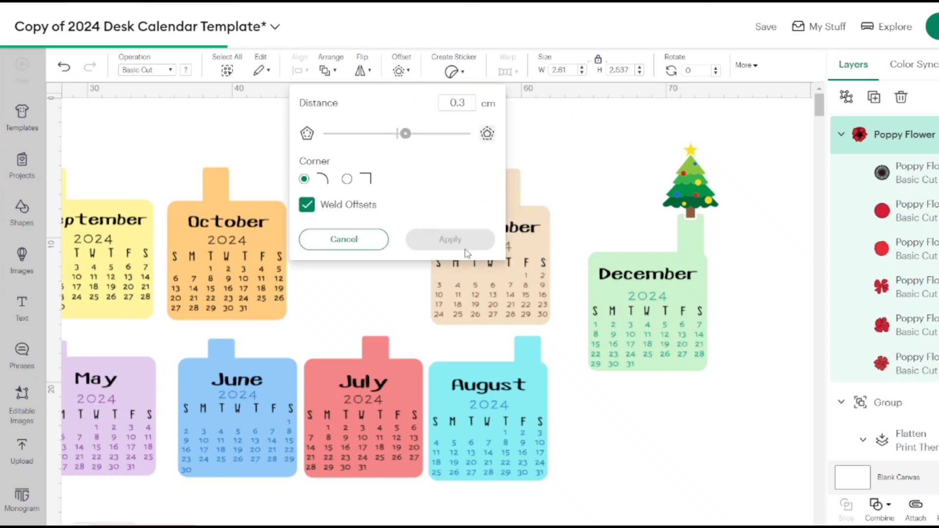
left_click(459, 236)
Colour the poppy's offset white and flatten it with the poppy
left_click(186, 70)
left_click(286, 131)
left_click_drag(391, 120, 482, 201)
left_click(937, 510)
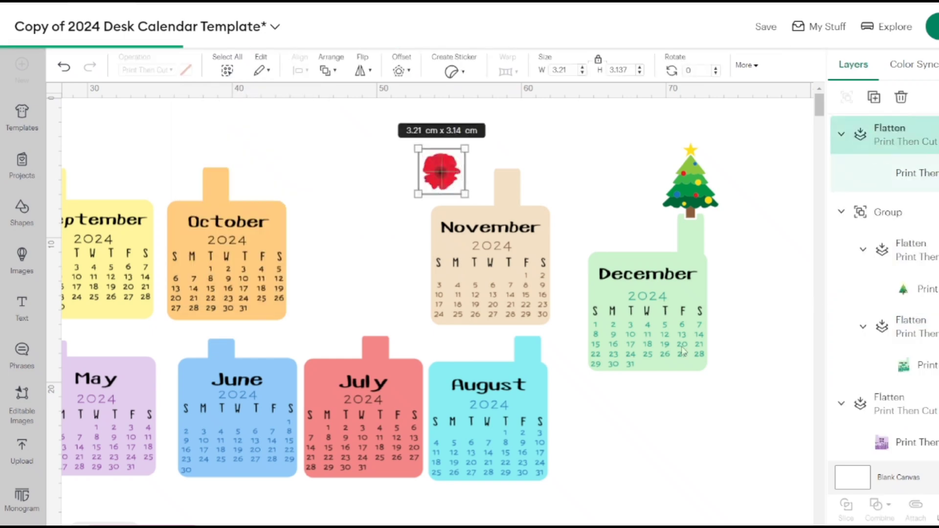
Place the poppy on November's tab, group it with the card, and delete the leftover empty outline
left_click_drag(442, 171, 509, 170)
left_click(385, 193)
left_click_drag(406, 131, 567, 330)
left_click(847, 97)
left_click(889, 326)
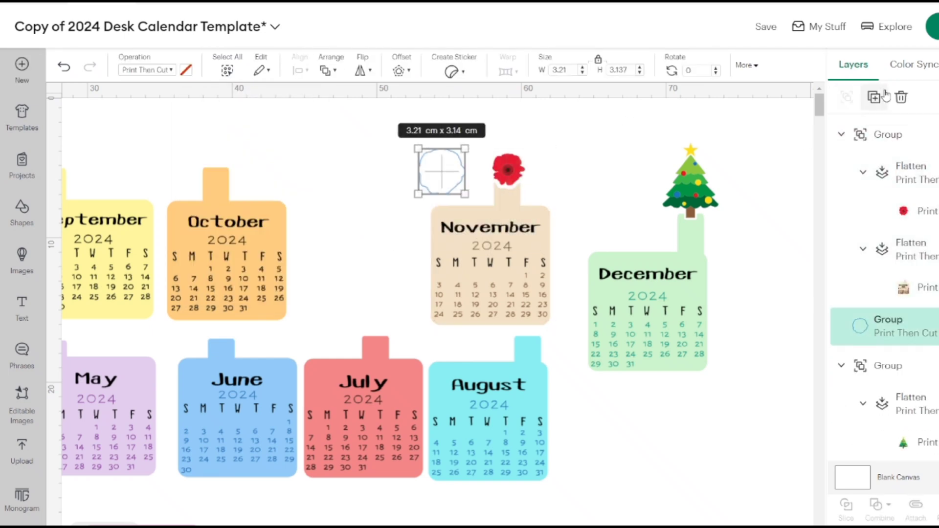
left_click(901, 97)
Move the October card closer to November and search the image library for "halloween"
left_click_drag(228, 237, 345, 237)
left_click(22, 261)
left_click(476, 110)
type("halloween")
key("Return")
scroll(655, 289, "down", 3)
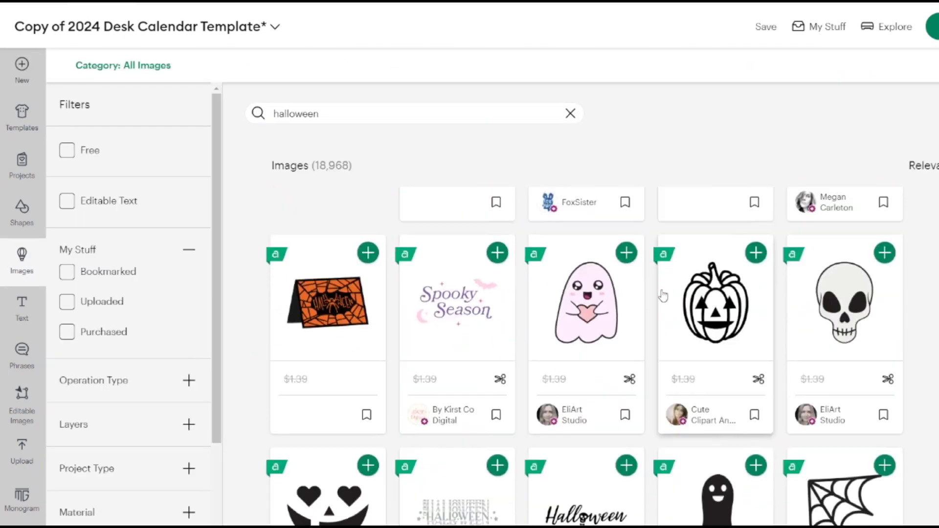
Open the black cat and pumpkin Halloween image and add the similar cat ghost with pumpkin to the canvas
scroll(662, 295, "down", 5)
left_click(593, 319)
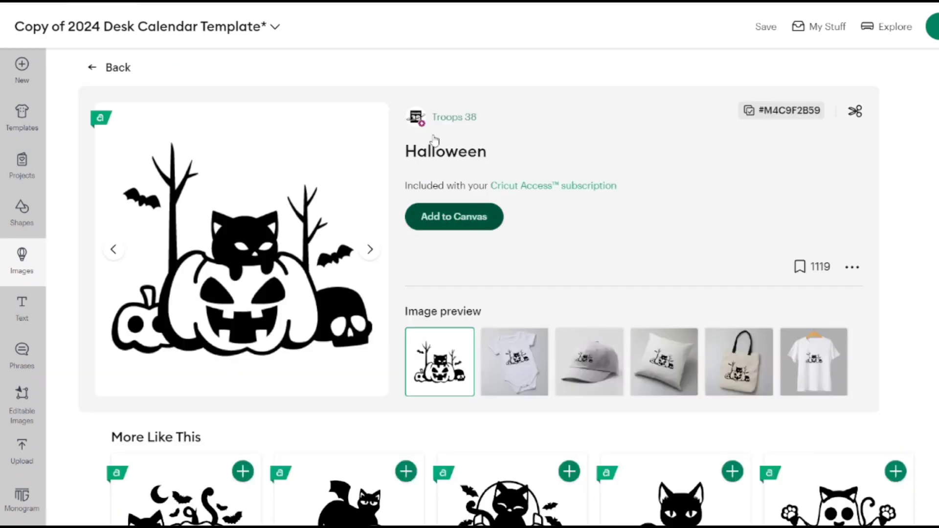
scroll(434, 141, "down", 4)
left_click(895, 301)
left_click(615, 520)
Resize the cat ghost to about 8.16 × 7.35 cm and place it between the September and October cards
right_click(304, 182)
left_click(515, 125)
left_click_drag(368, 119, 200, 270)
left_click_drag(173, 312, 256, 177)
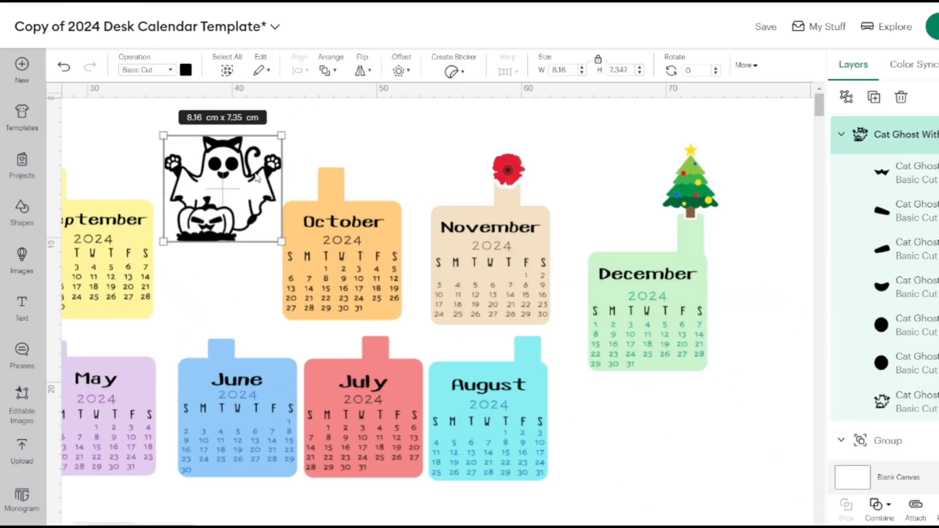
Add a 0.3 cm welded offset around the cat ghost and hide all of the offset's inner contours
left_click(398, 72)
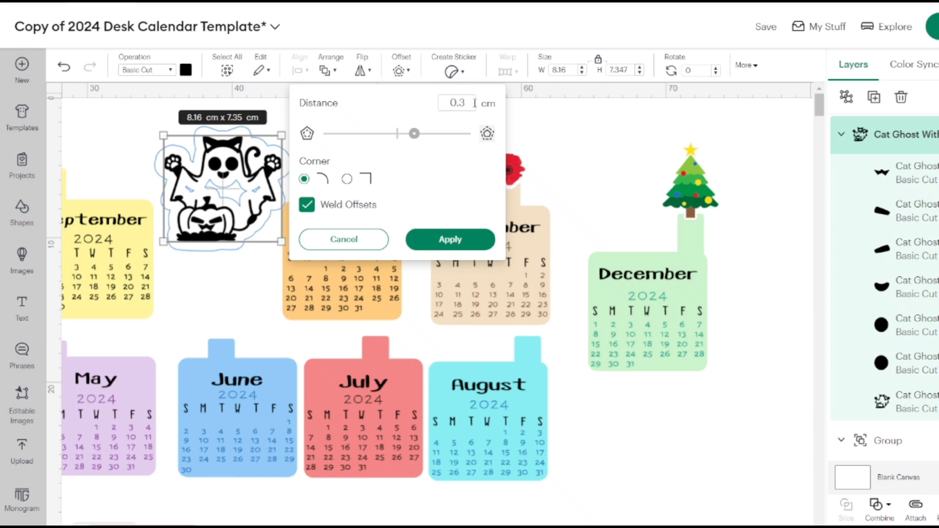
left_click(462, 240)
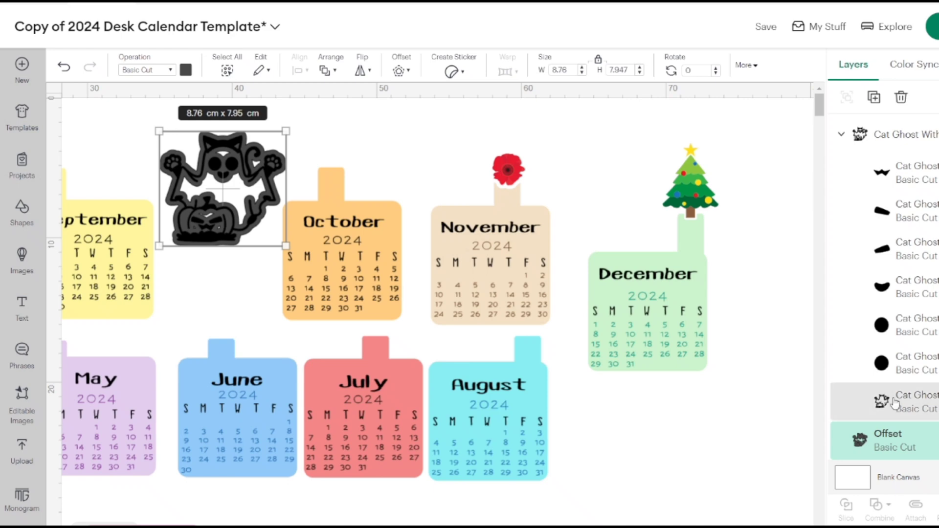
left_click(938, 510)
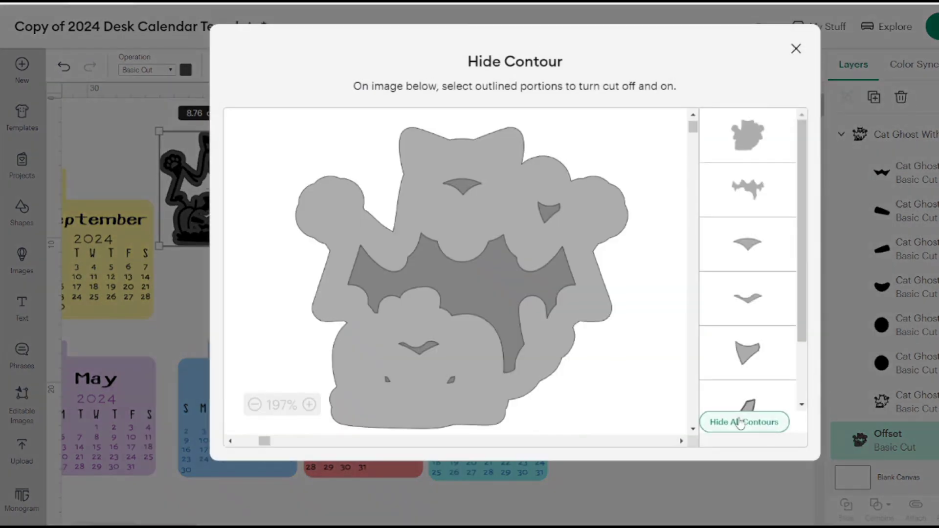
left_click(738, 421)
left_click(795, 49)
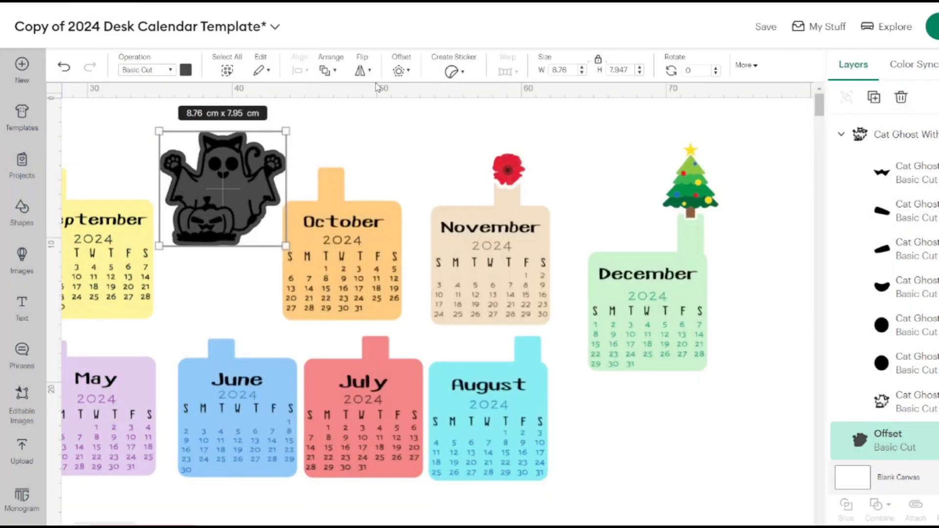
Colour the cat ghost's offset white and flatten the offset and ghost into one Print Then Cut image
left_click(187, 70)
left_click(291, 127)
left_click(124, 121)
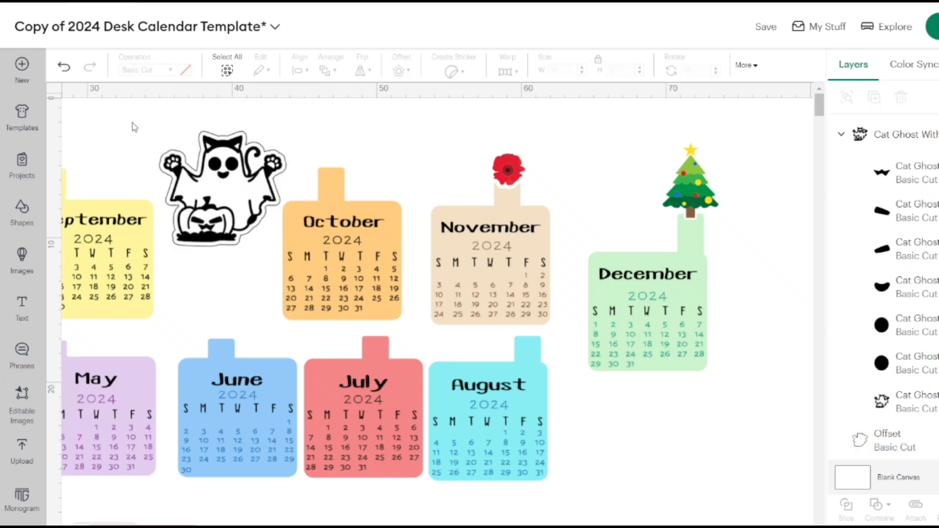
left_click_drag(132, 122, 233, 177)
left_click(272, 152)
left_click(885, 448)
left_click(932, 137, "shift")
left_click(938, 510)
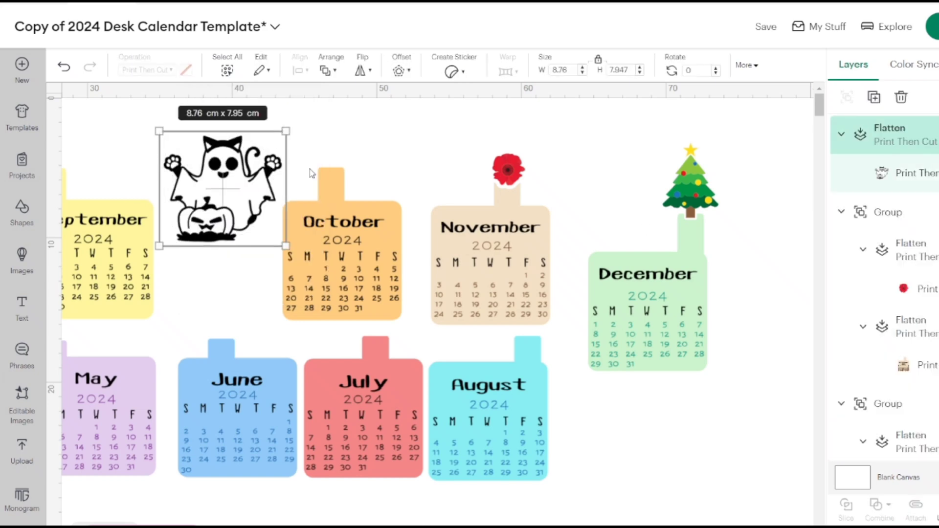
Shrink the cat ghost to about 5 × 4.54 cm on October's tab and move the September card beside October
left_click_drag(286, 131, 231, 181)
left_click_drag(194, 224, 336, 169)
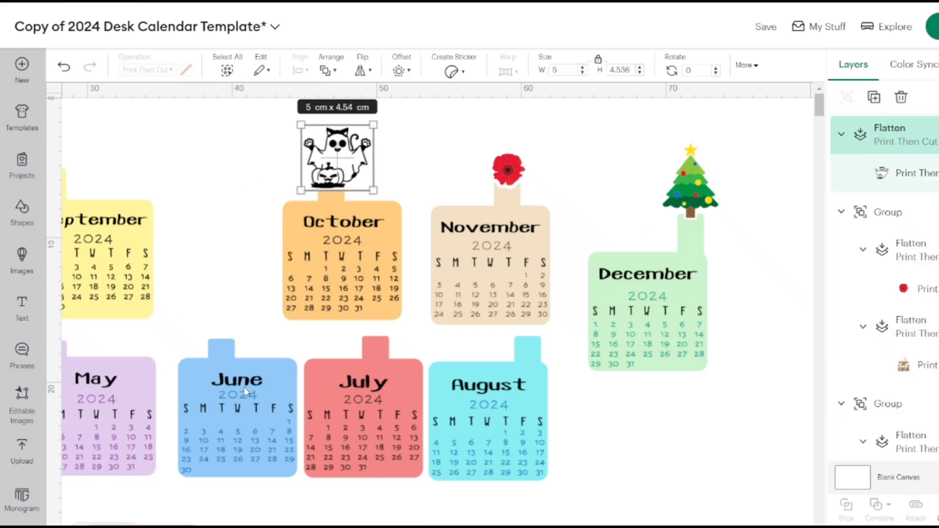
left_click_drag(107, 254, 230, 263)
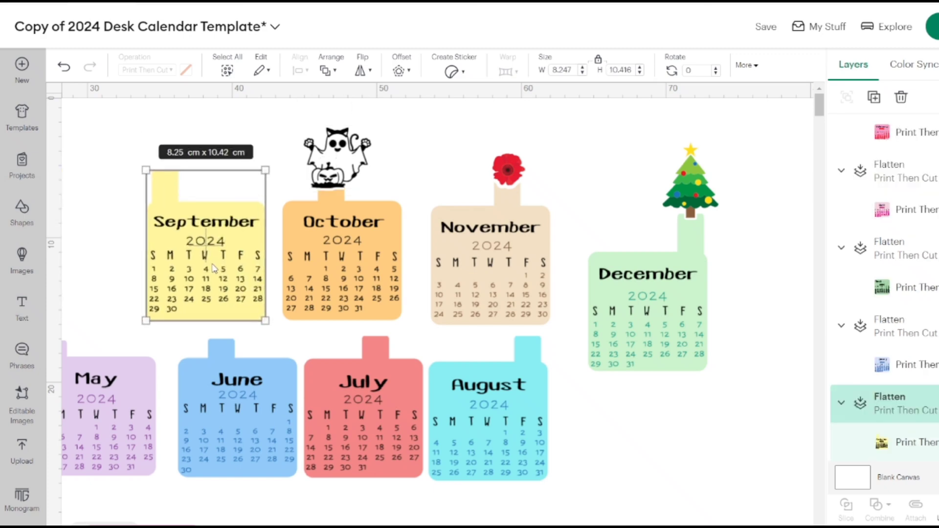
Search the image library for "fall" and look at the details of the orange maple-leaf Fall design
left_click(22, 259)
left_click(447, 114)
type("fall")
key("Return")
scroll(670, 373, "down", 2)
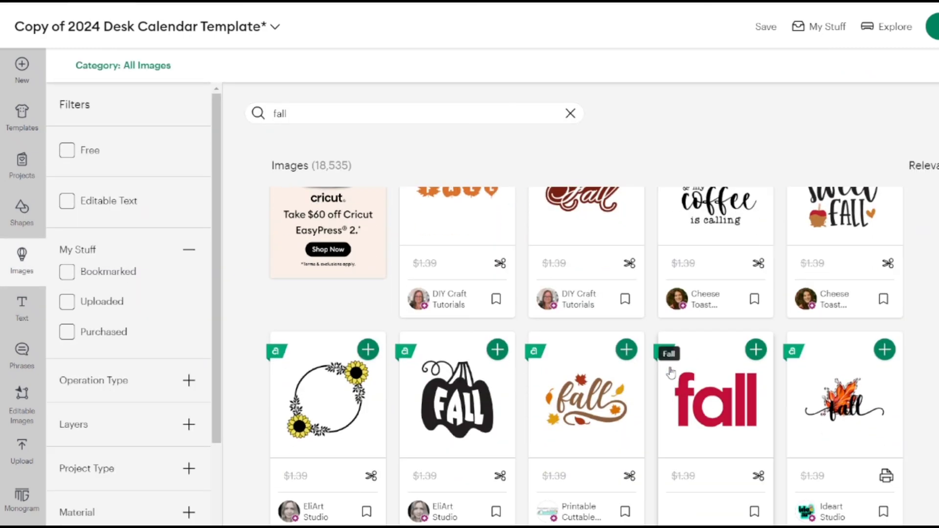
left_click(832, 403)
scroll(491, 249, "down", 9)
scroll(320, 216, "up", 9)
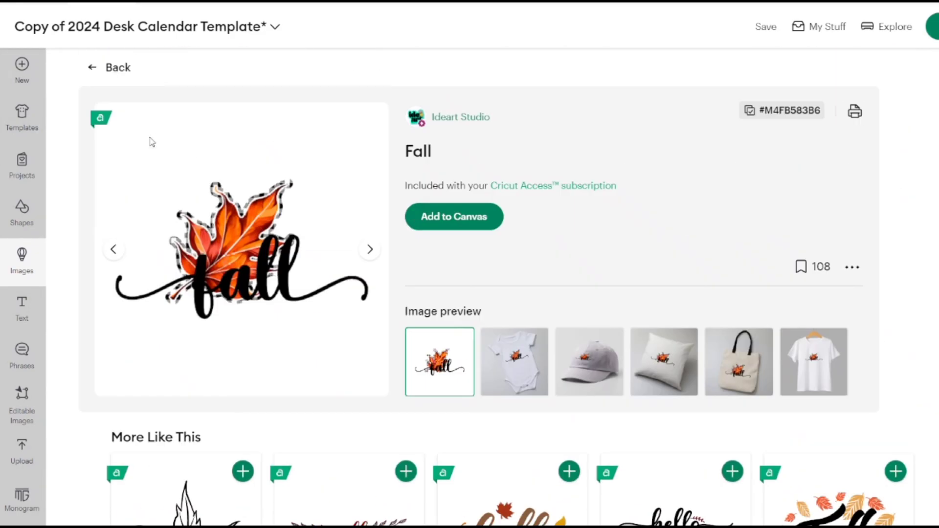
left_click(117, 68)
Browse the fall images for the red pumpkin design with Fall lettering and add it to the canvas
scroll(458, 307, "down", 3)
scroll(458, 307, "down", 10)
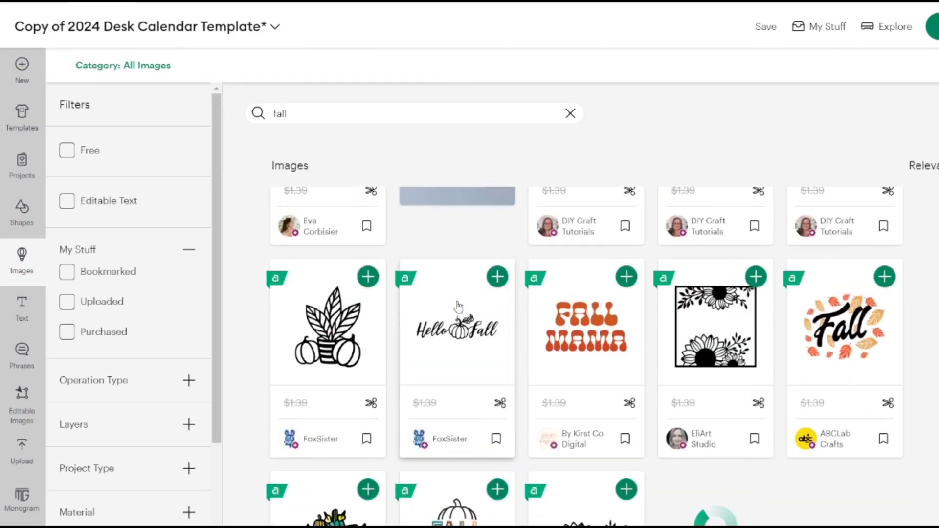
scroll(458, 307, "down", 10)
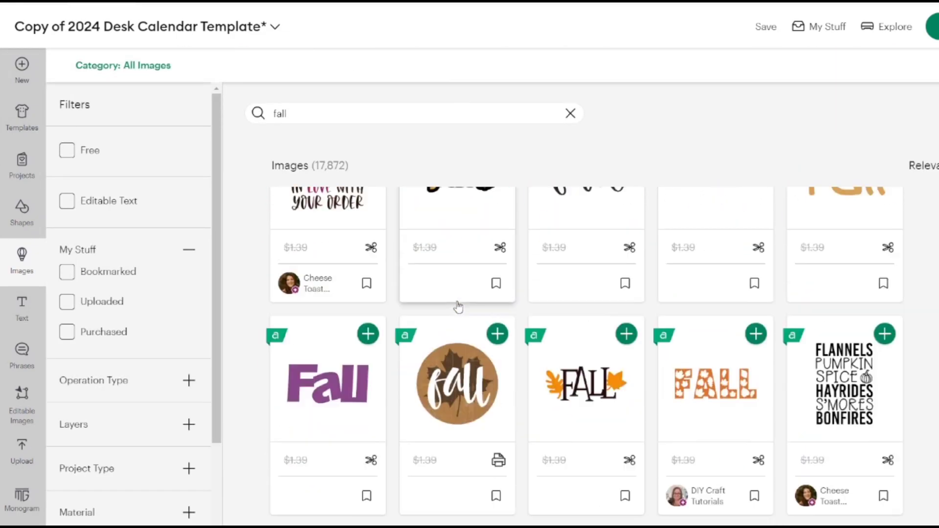
scroll(458, 308, "down", 10)
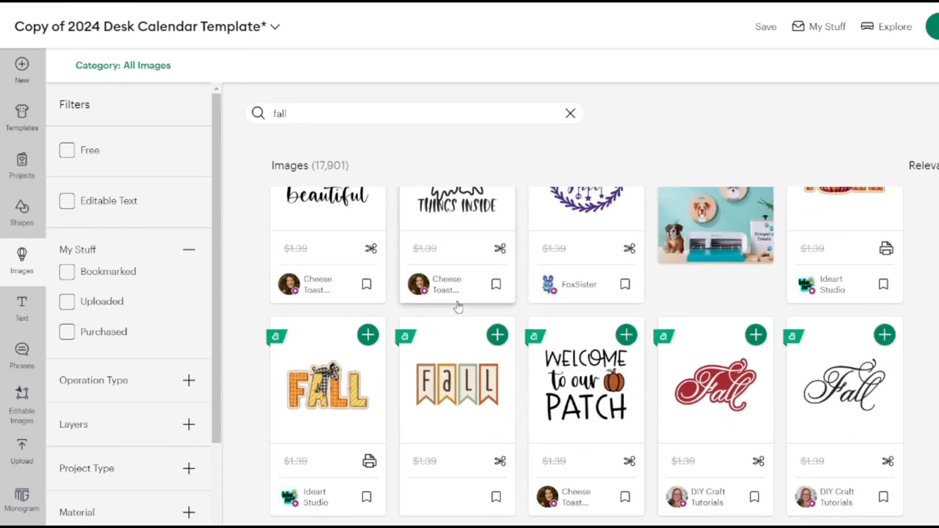
scroll(458, 307, "down", 8)
left_click(687, 301)
left_click(455, 217)
left_click(614, 521)
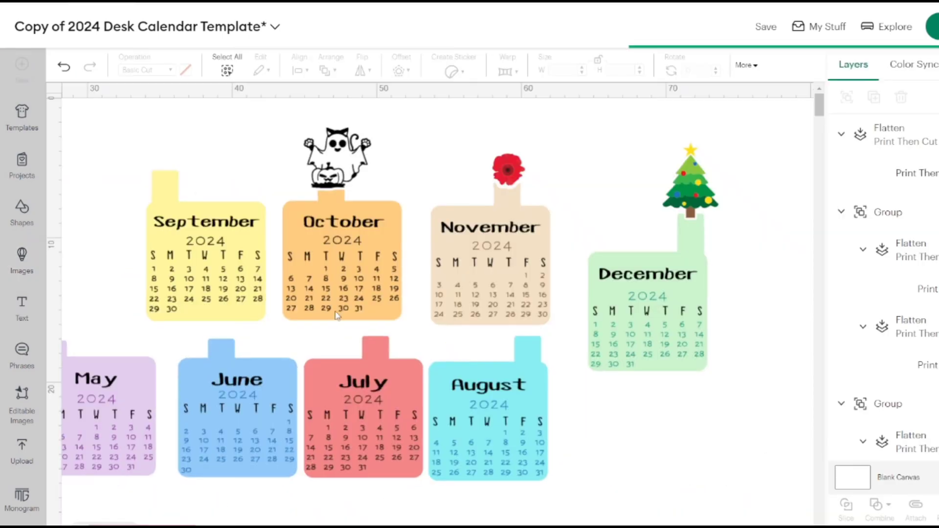
Place the Fall pumpkin over the September card at about 7.13 × 7.91 cm and add a 0.3 cm offset around it
left_click_drag(346, 118, 186, 298)
left_click_drag(164, 363, 169, 247)
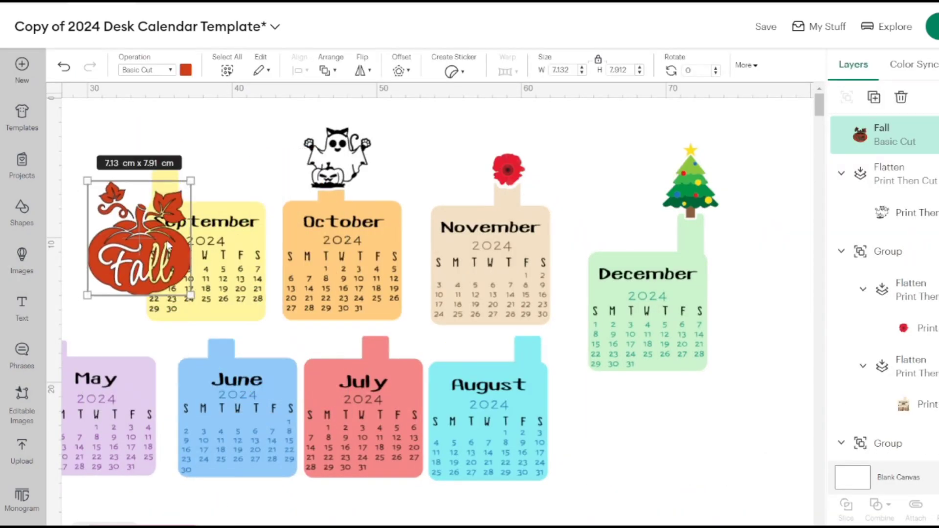
left_click(401, 71)
double_click(458, 101)
type("0.3")
left_click(451, 208)
Colour the Fall pumpkin's offset white and flatten the offset and pumpkin into one printable image
left_click(185, 70)
left_click(285, 131)
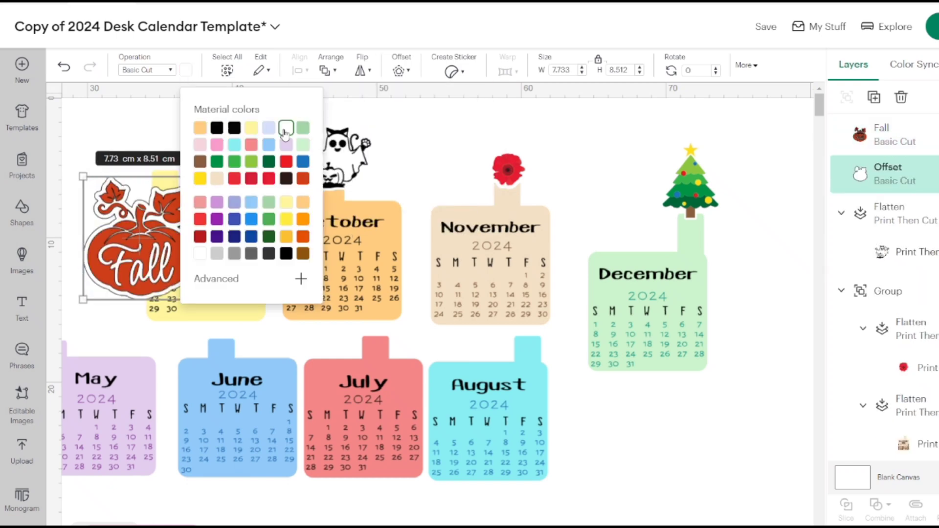
left_click(431, 142)
left_click(933, 150)
left_click(930, 174, "shift")
left_click(937, 509)
Shrink the flattened Fall pumpkin and seat it on top of September's tab
left_click_drag(147, 245, 168, 203)
left_click_drag(215, 258, 152, 189)
left_click_drag(132, 165, 167, 164)
left_click(139, 271)
Shift the August, July, June and May cards into a row beneath the September to December cards
left_click_drag(487, 425, 650, 495)
left_click_drag(363, 418, 481, 444)
left_click_drag(255, 429, 366, 443)
left_click_drag(103, 436, 212, 452)
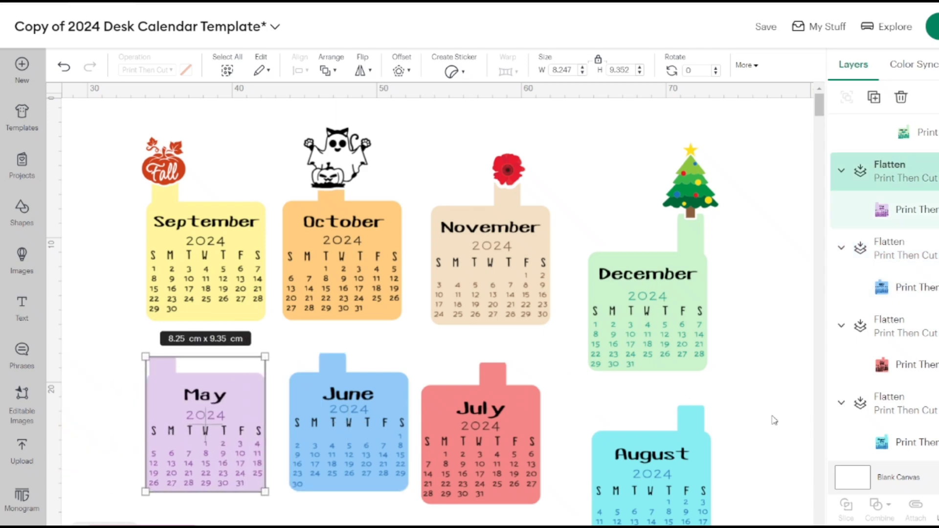
Shift the April, March, February and January cards into a row beneath the May to August cards
scroll(774, 421, "down", 5)
left_click_drag(431, 353, 657, 410)
left_click_drag(268, 343, 488, 408)
left_click_drag(152, 342, 374, 419)
scroll(373, 419, "left", 1)
left_click_drag(125, 337, 349, 401)
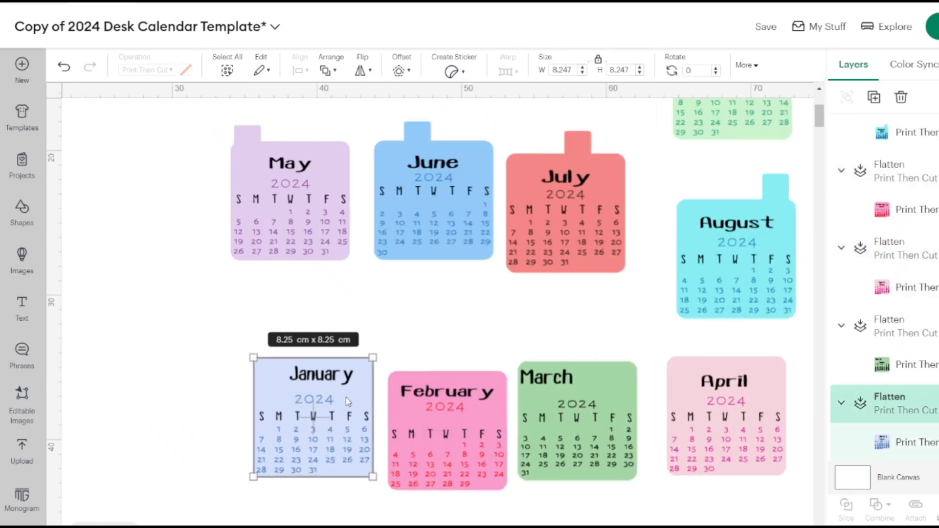
Reposition the December card and stack the November card over it with both tabs and their images exposed
scroll(348, 401, "up", 5)
scroll(348, 402, "right", 1)
left_click_drag(694, 342, 669, 238)
left_click_drag(528, 254, 667, 253)
Group the cat ghost with October and stack it over November, and stack September with its Fall pumpkin over October
left_click(387, 259)
left_click_drag(495, 265, 323, 124)
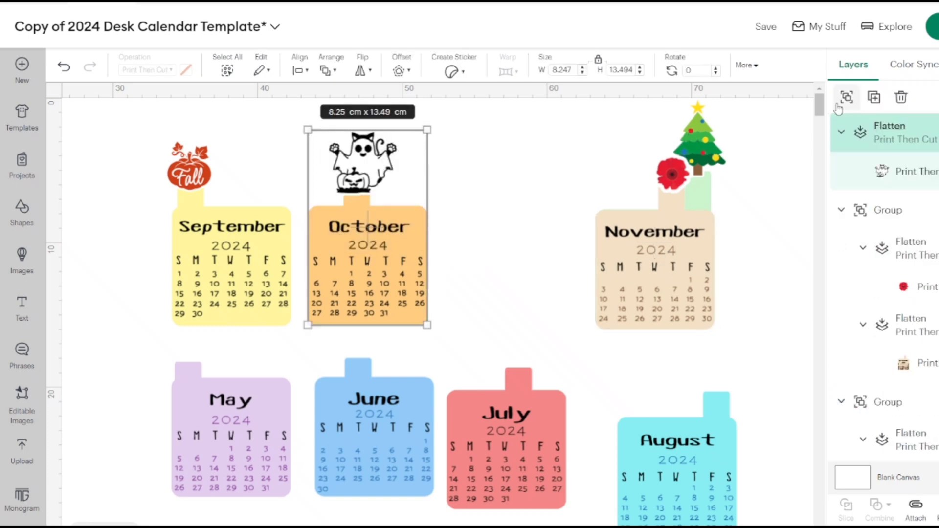
left_click(839, 107)
left_click_drag(363, 243, 651, 247)
left_click_drag(337, 264, 190, 147)
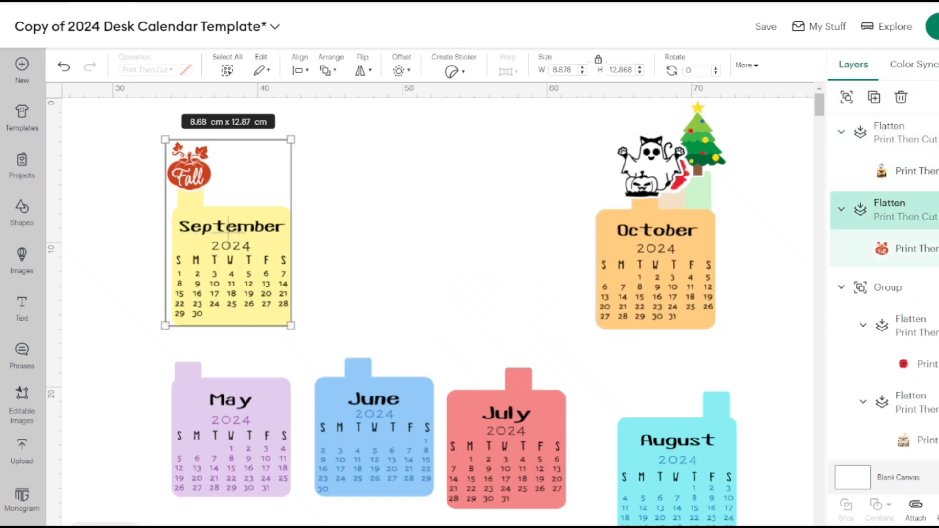
left_click_drag(238, 254, 662, 257)
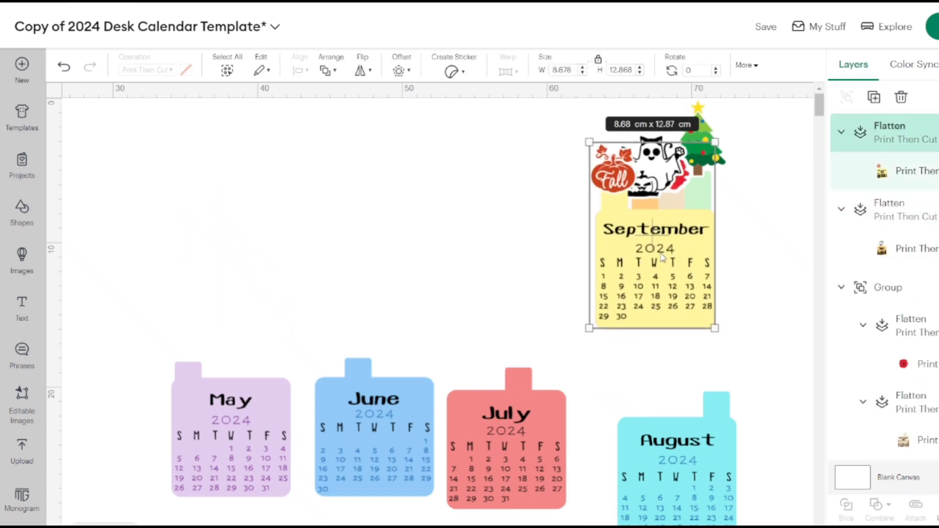
Save the project under the title "2024 Desk Calendar Template"
left_click(766, 27)
left_click(779, 82)
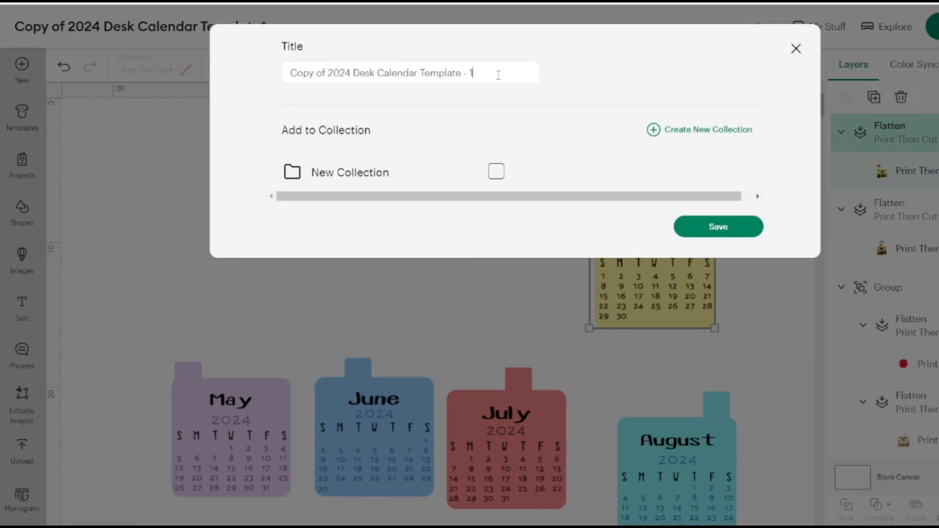
left_click_drag(329, 72, 256, 84)
key("BackSpace")
left_click_drag(437, 73, 423, 69)
key("BackSpace")
left_click(718, 227)
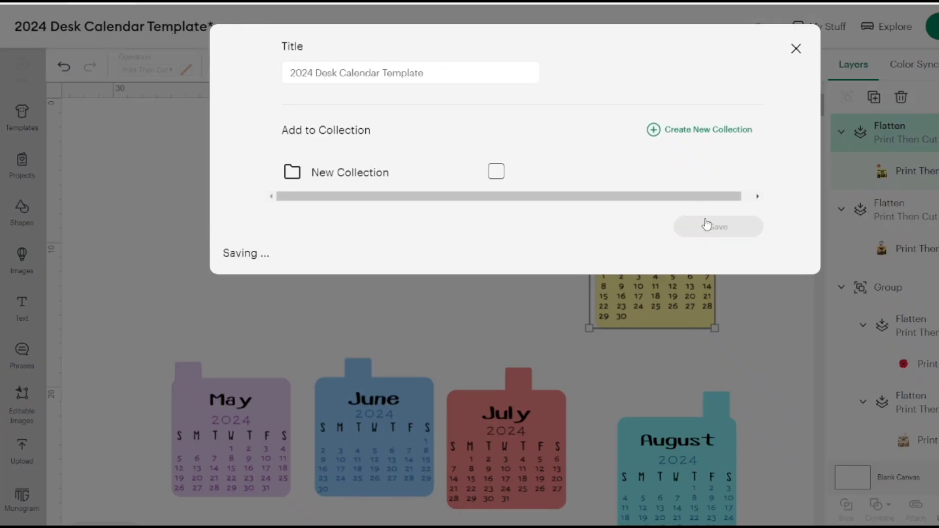
Browse the bookmarked projects for 2024 calendar designs made by other crafters
left_click(26, 171)
scroll(637, 308, "down", 8)
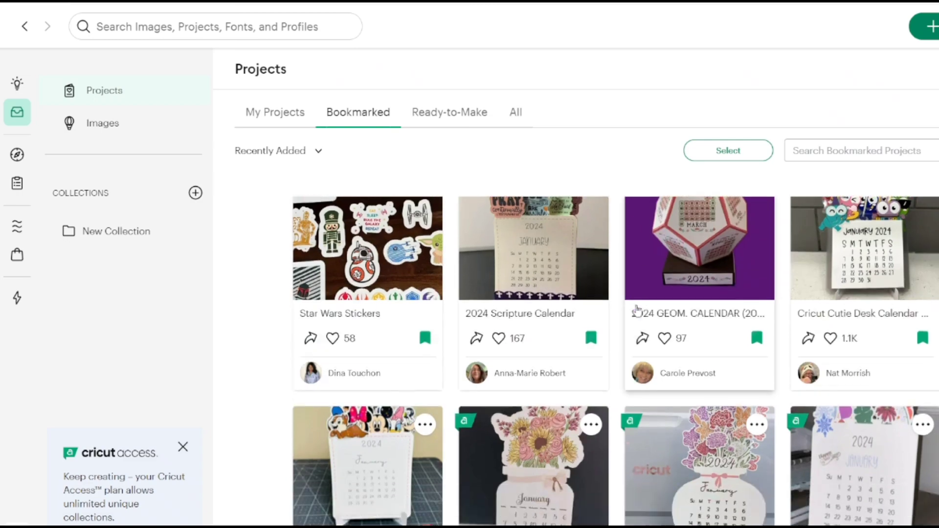
scroll(637, 308, "down", 5)
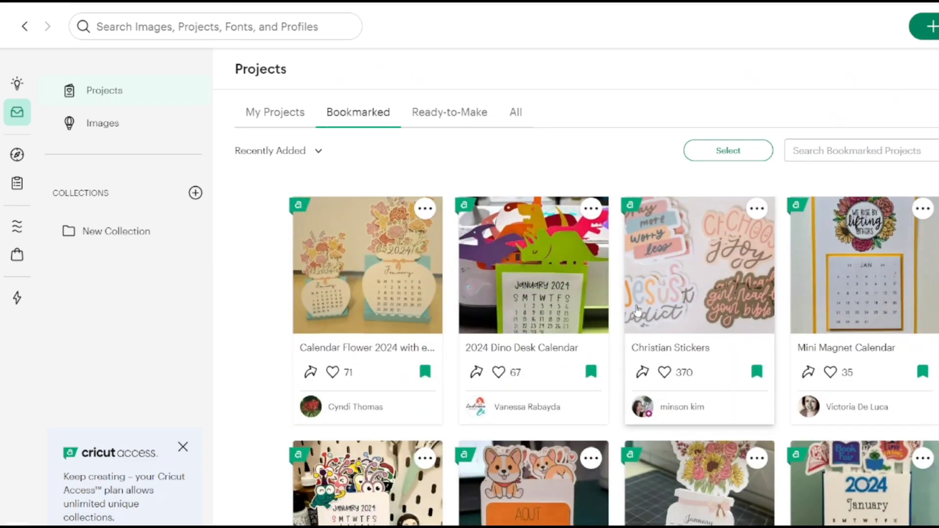
scroll(637, 308, "down", 10)
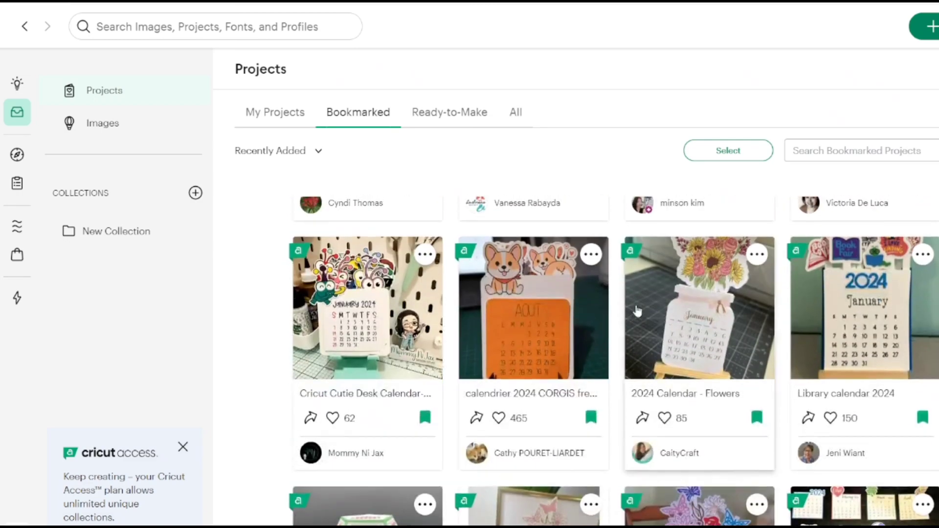
scroll(637, 309, "up", 5)
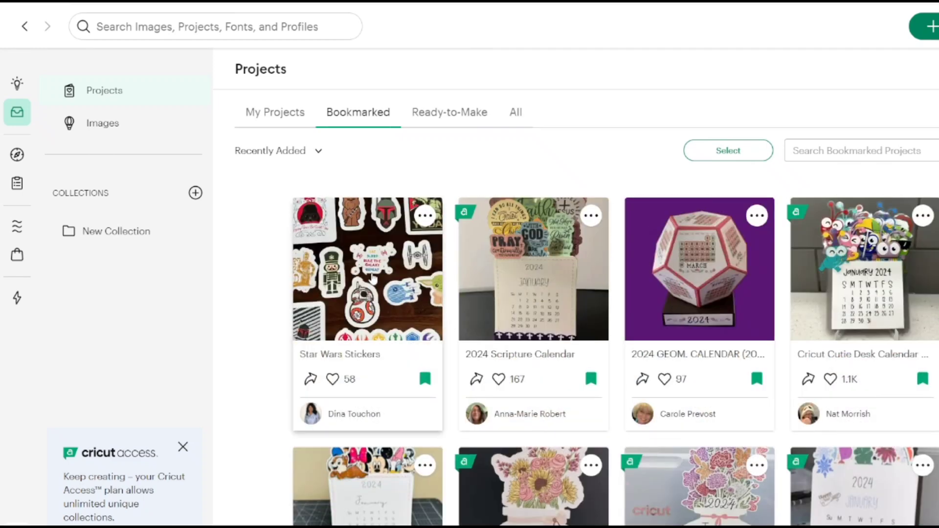
scroll(581, 331, "down", 3)
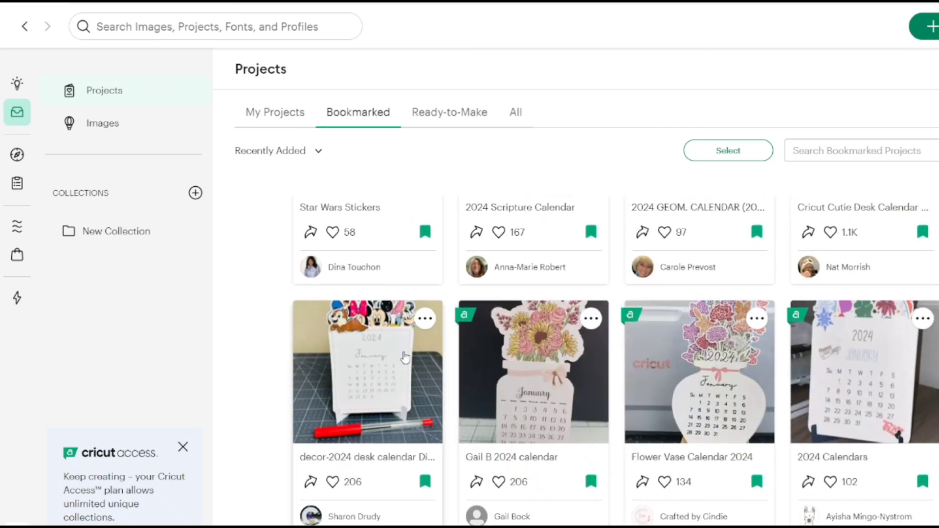
scroll(543, 405, "down", 5)
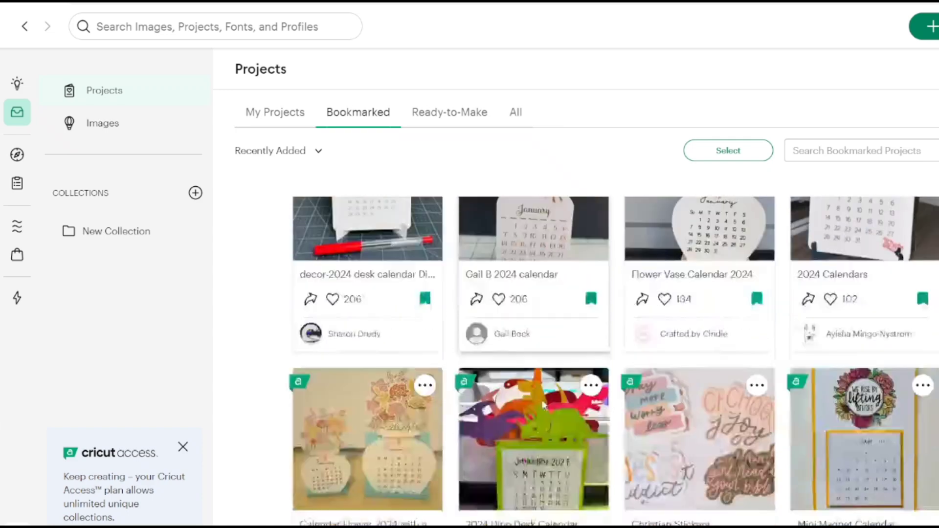
scroll(533, 339, "down", 1)
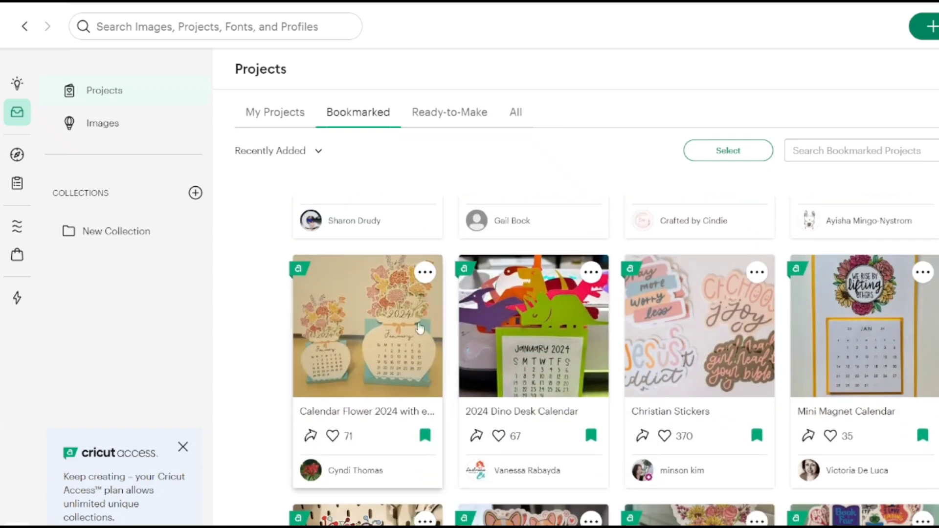
scroll(342, 333, "down", 3)
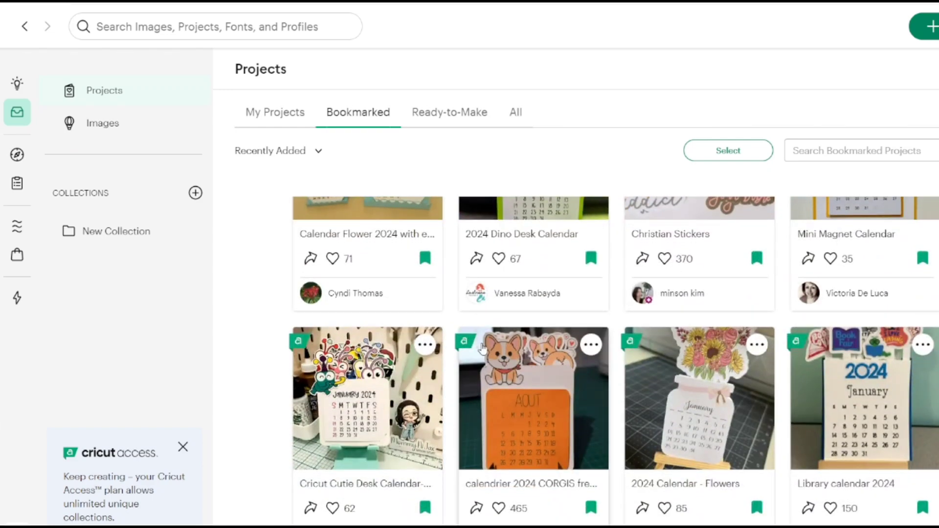
scroll(528, 377, "down", 2)
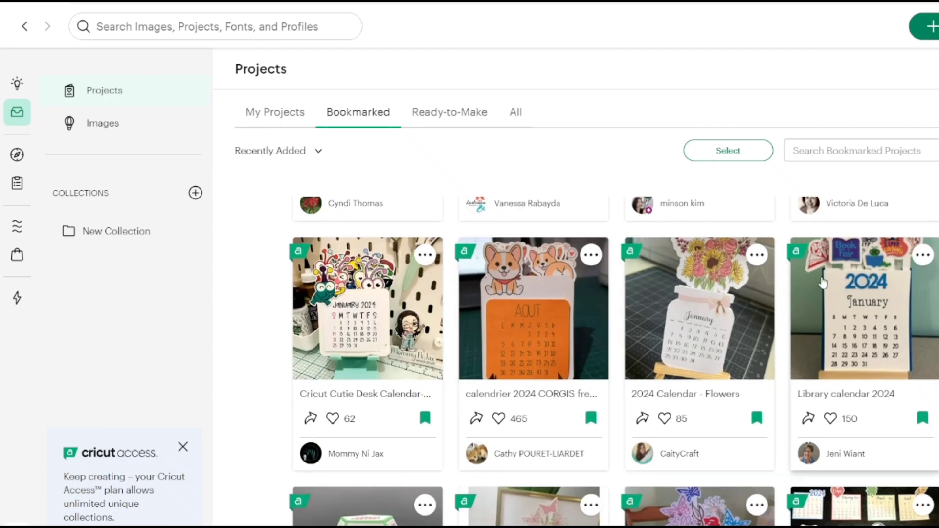
Open the bookmarked "2024 desktop calender" project and load an editable copy onto the canvas
scroll(865, 285, "down", 3)
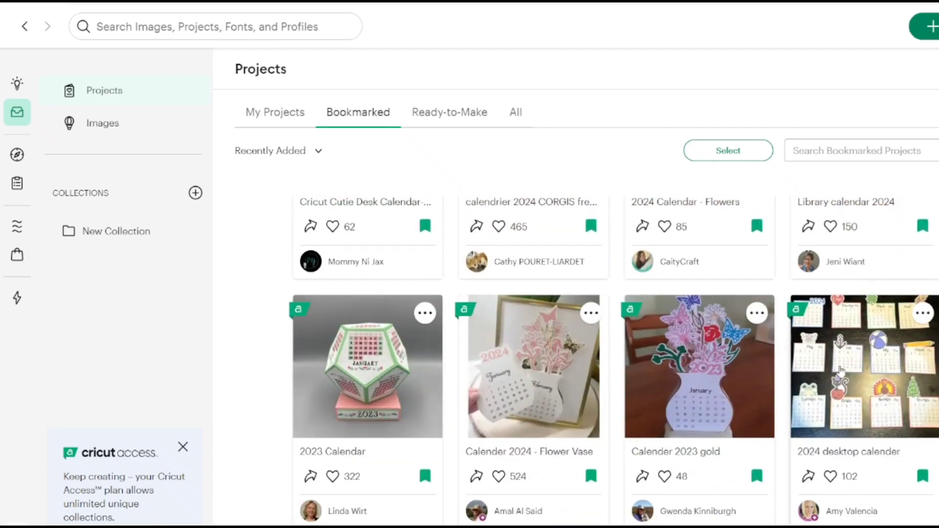
left_click(832, 401)
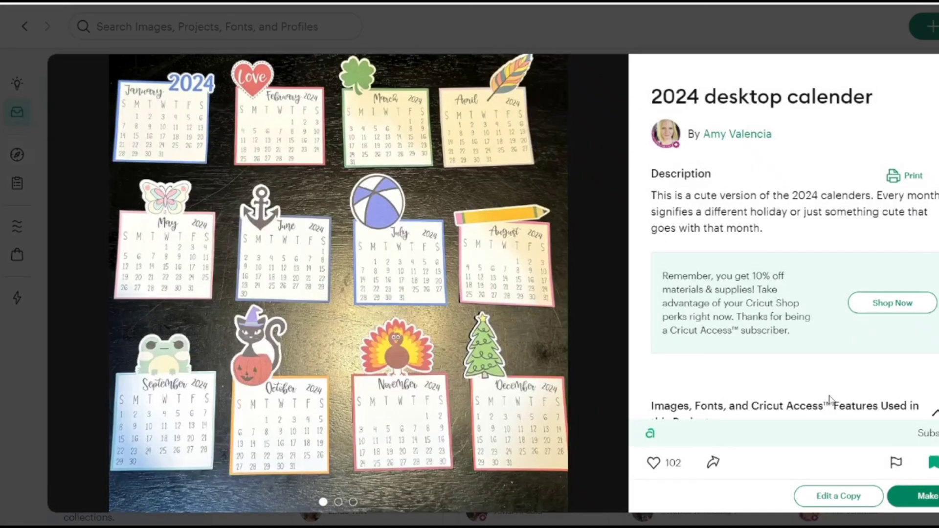
left_click(829, 504)
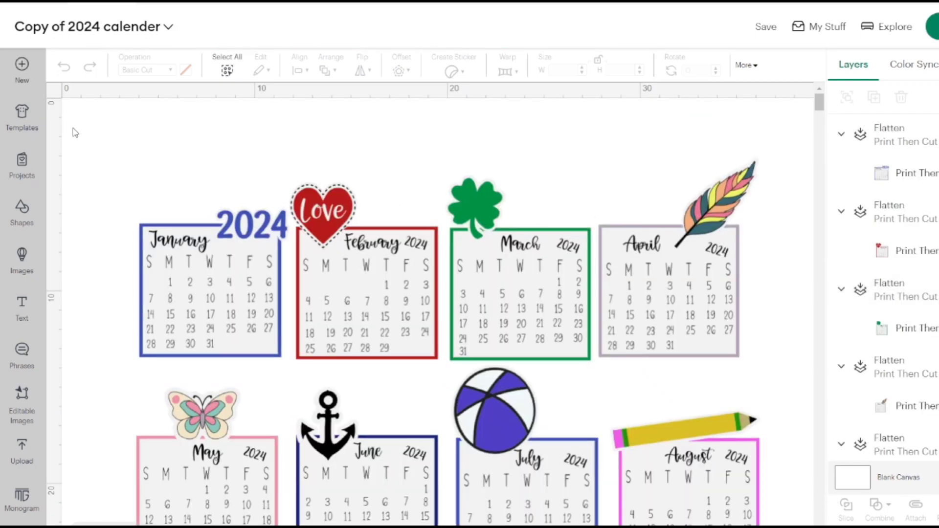
Return to the bookmarked projects and examine the remaining calendar, Valentine and Christmas ideas
left_click(24, 163)
scroll(564, 230, "down", 5)
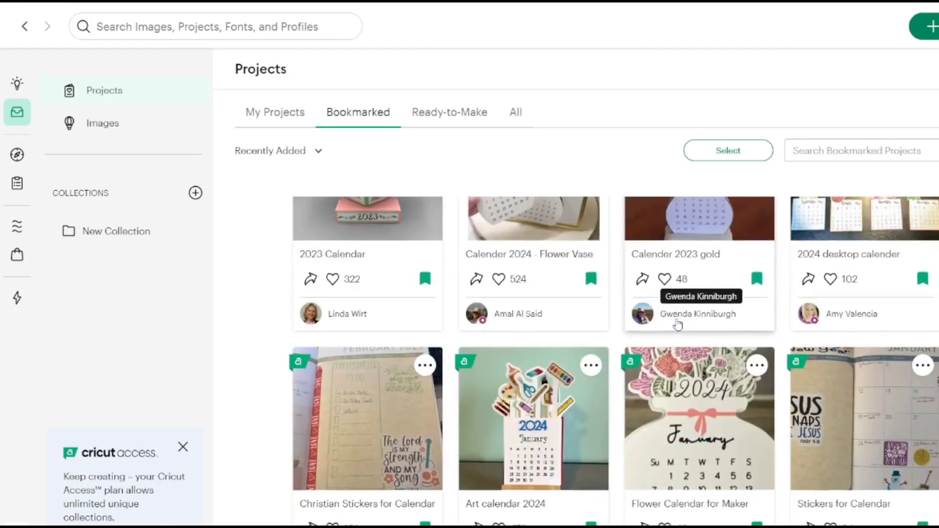
scroll(619, 362, "down", 6)
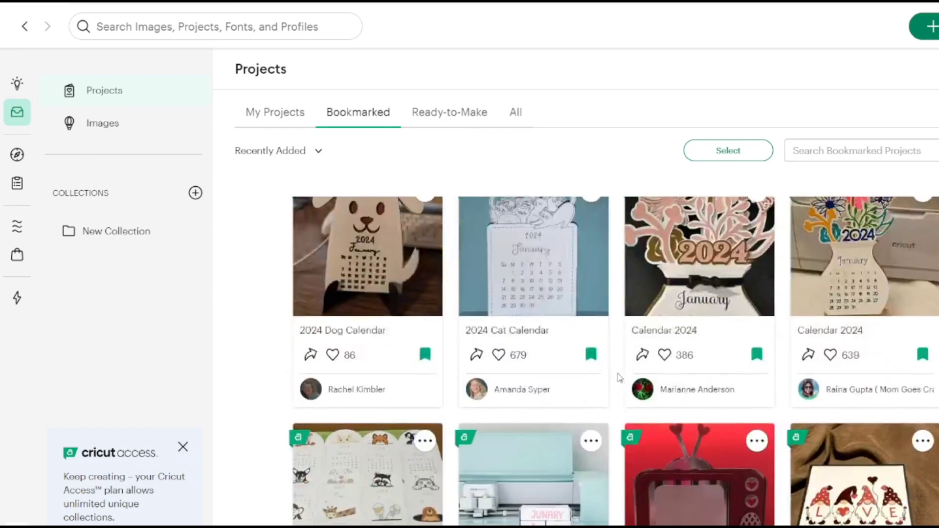
scroll(372, 305, "up", 1)
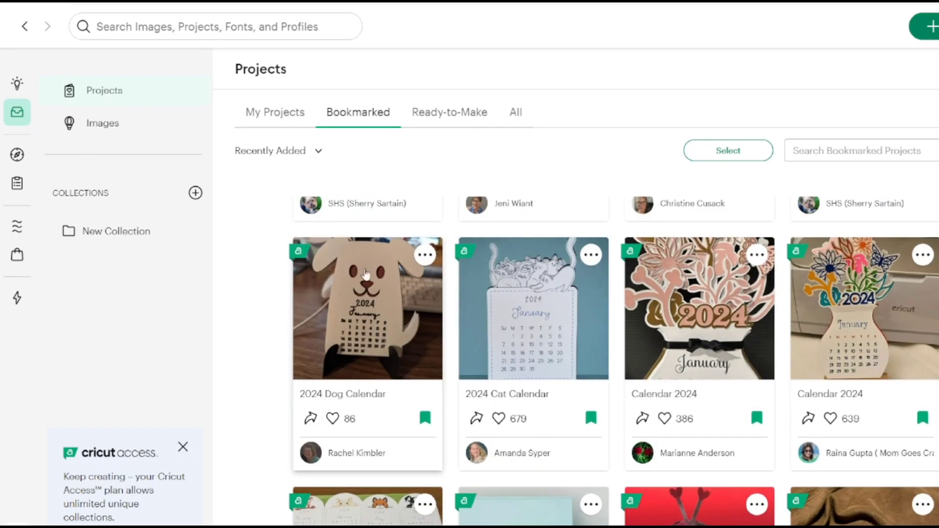
scroll(527, 329, "down", 1)
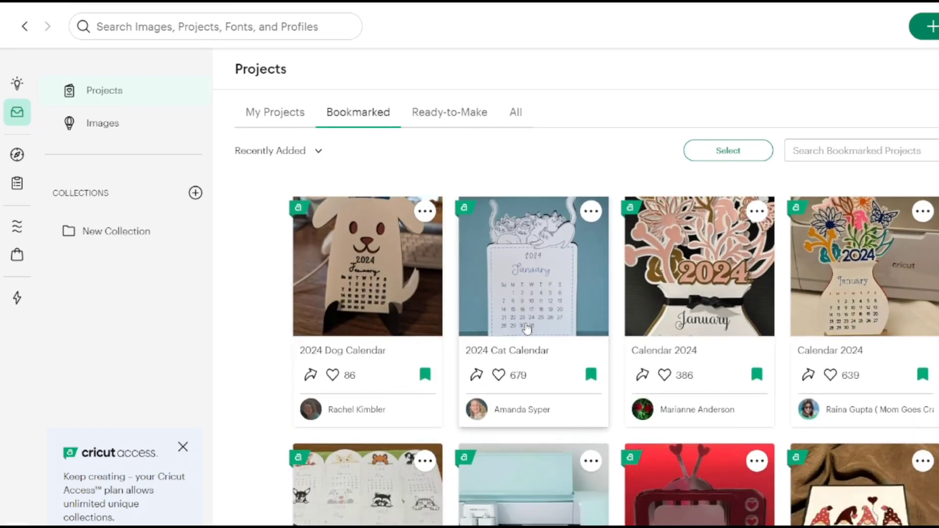
scroll(587, 362, "down", 3)
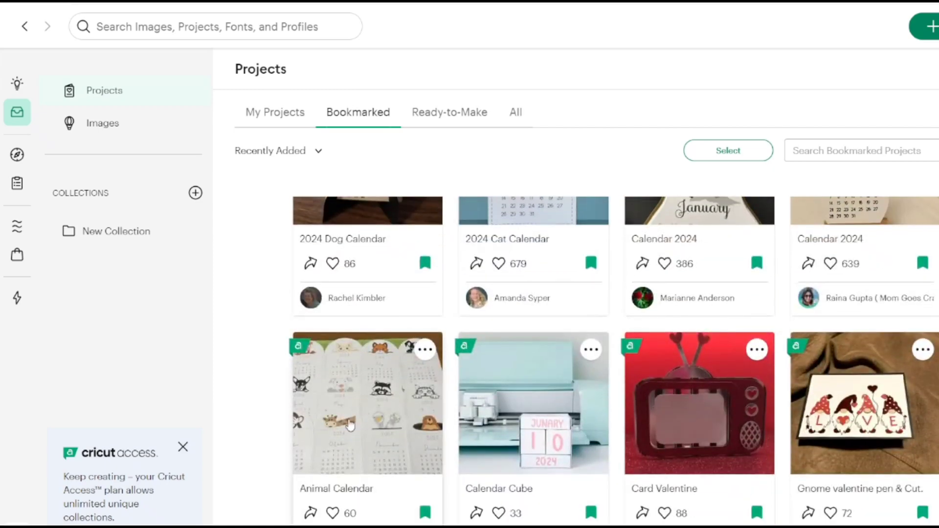
scroll(369, 467, "down", 7)
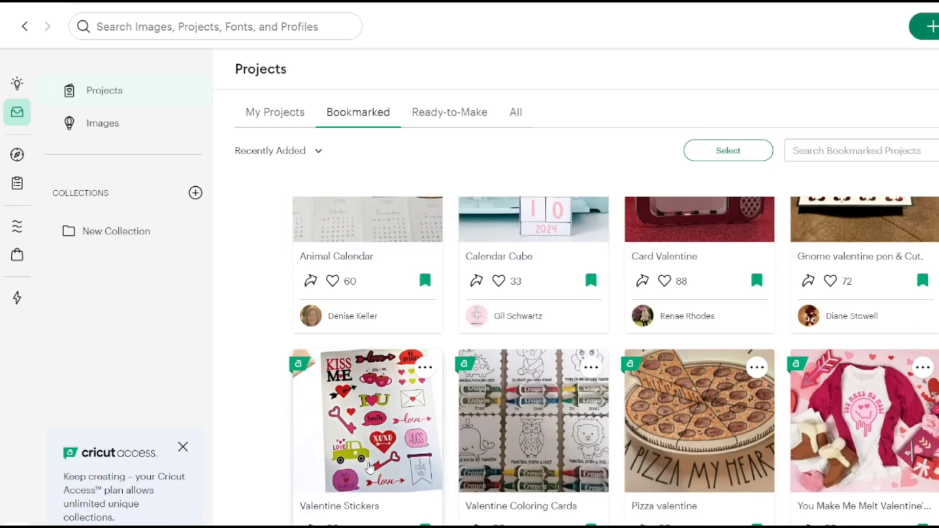
scroll(369, 467, "down", 1)
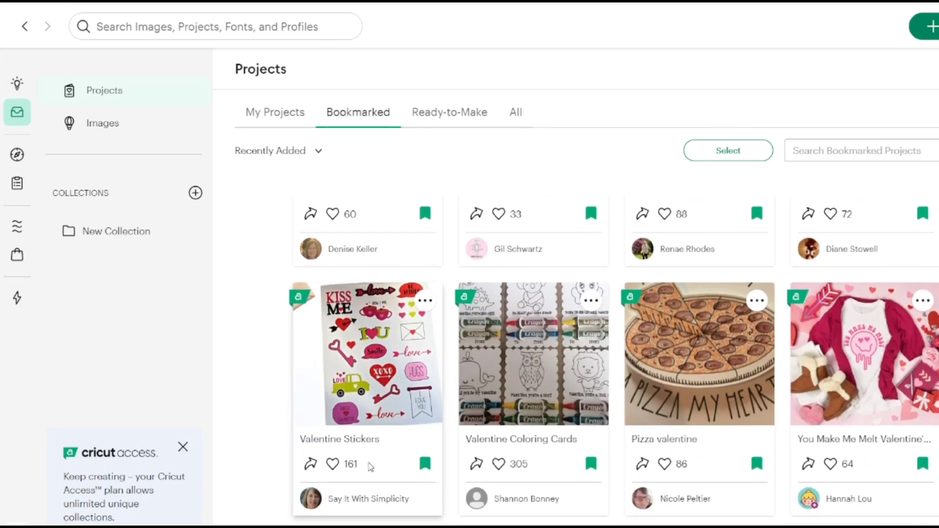
scroll(369, 467, "down", 3)
scroll(369, 467, "down", 9)
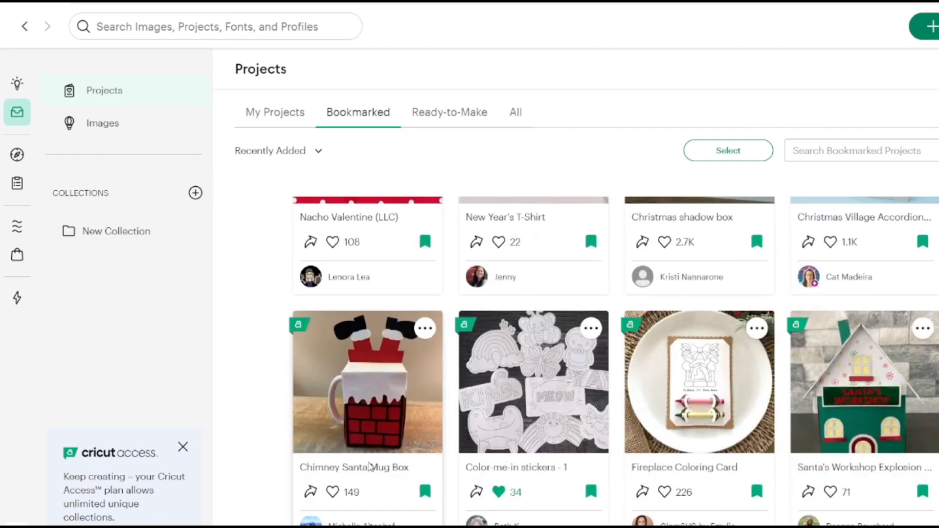
Open an editable copy of the bookmarked "2024 calender" project and examine its monthly designs from January to December
scroll(368, 462, "up", 11)
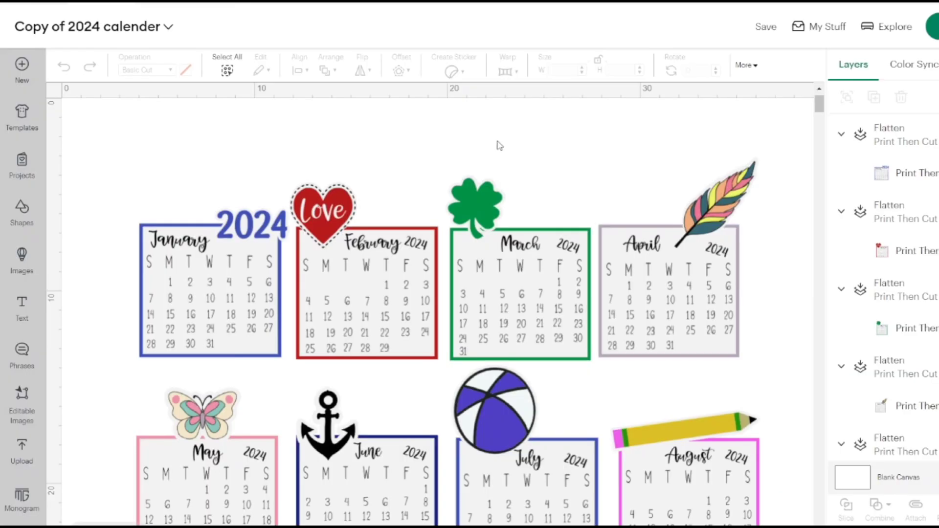
scroll(498, 142, "down", 2)
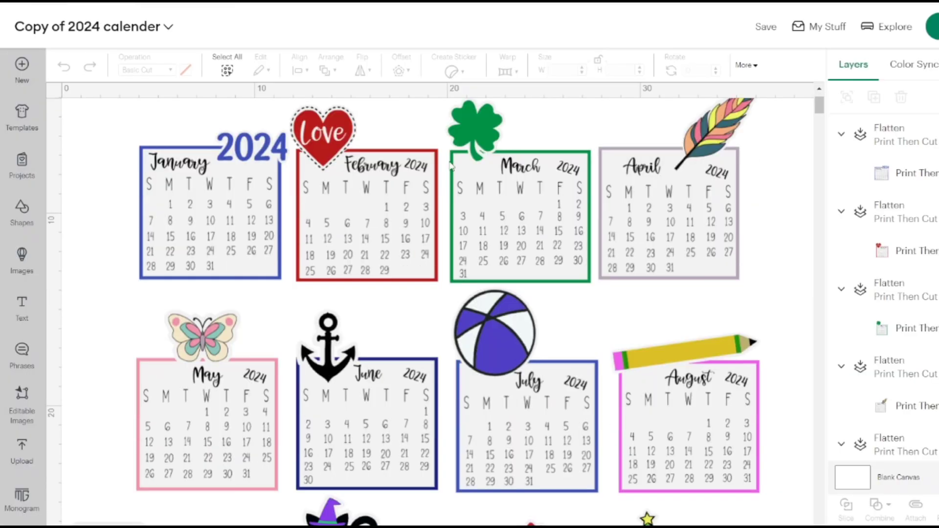
scroll(405, 177, "right", 1)
scroll(405, 177, "up", 1)
scroll(406, 181, "left", 1)
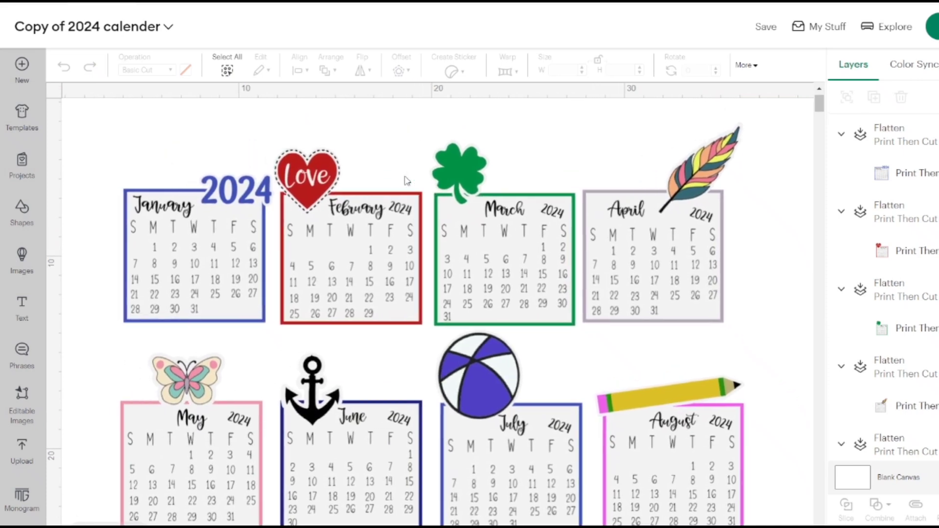
scroll(264, 385, "down", 1)
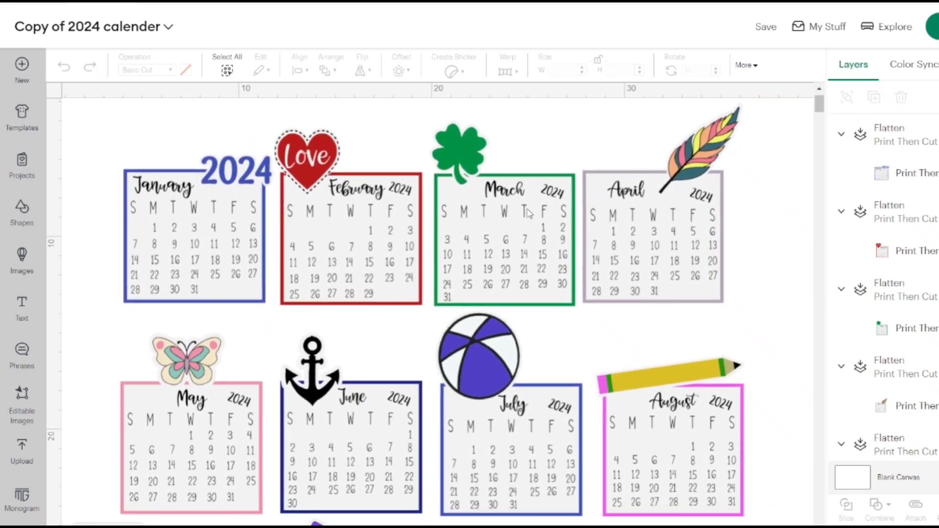
scroll(670, 200, "down", 3)
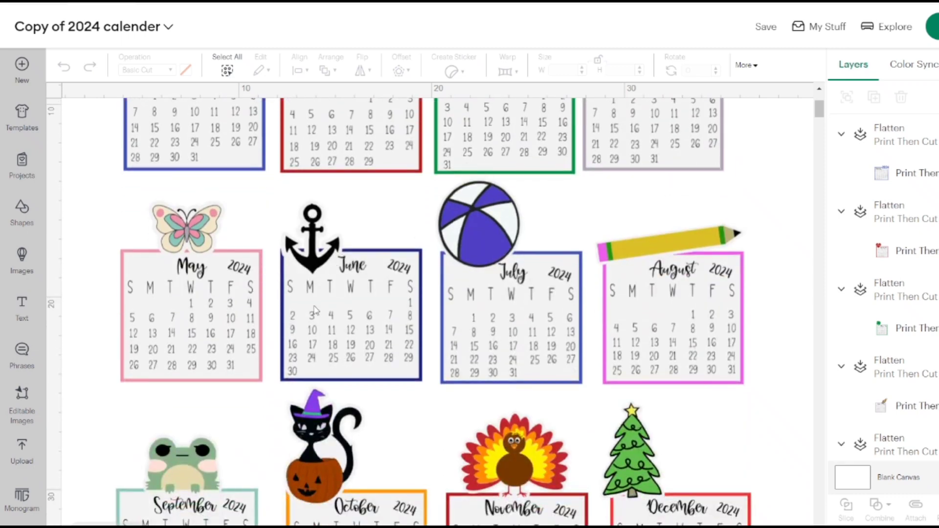
scroll(314, 310, "down", 4)
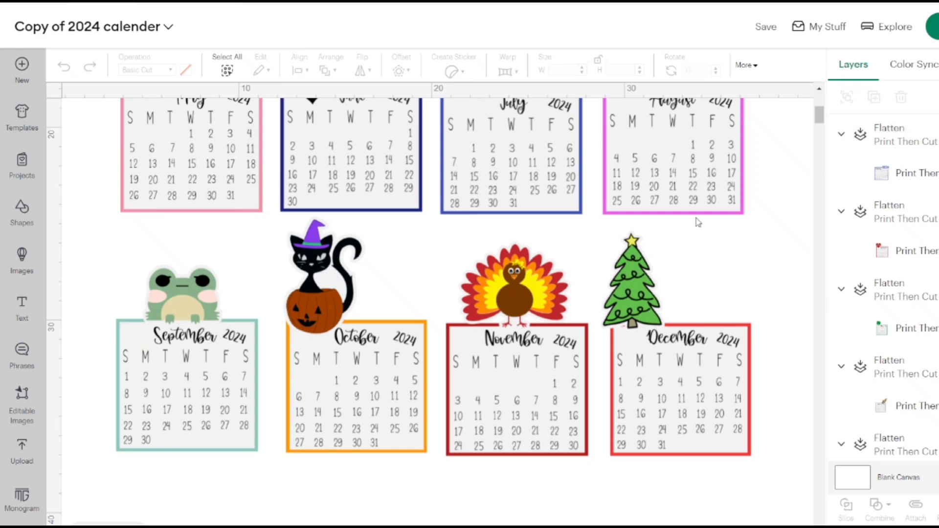
scroll(517, 239, "up", 3)
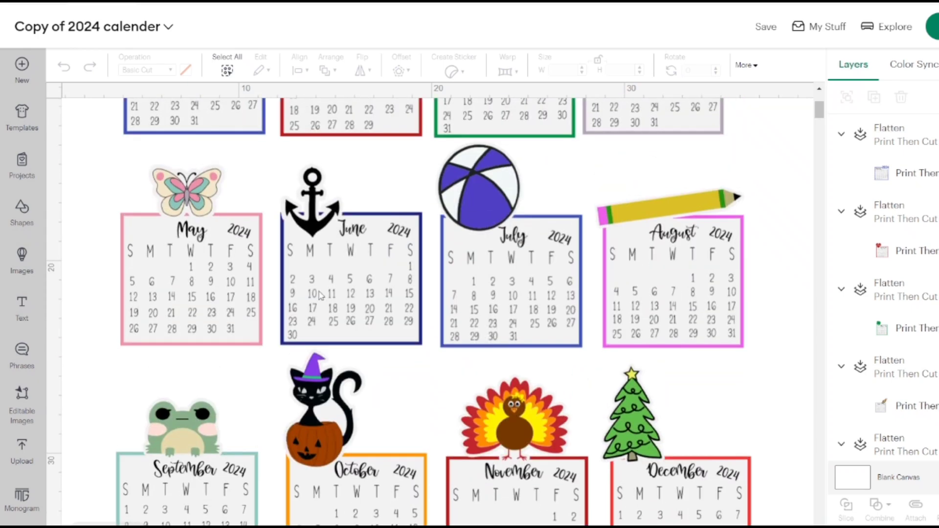
Proceed to making the project, saving it under the title "2024 calender seasons"
left_click(934, 26)
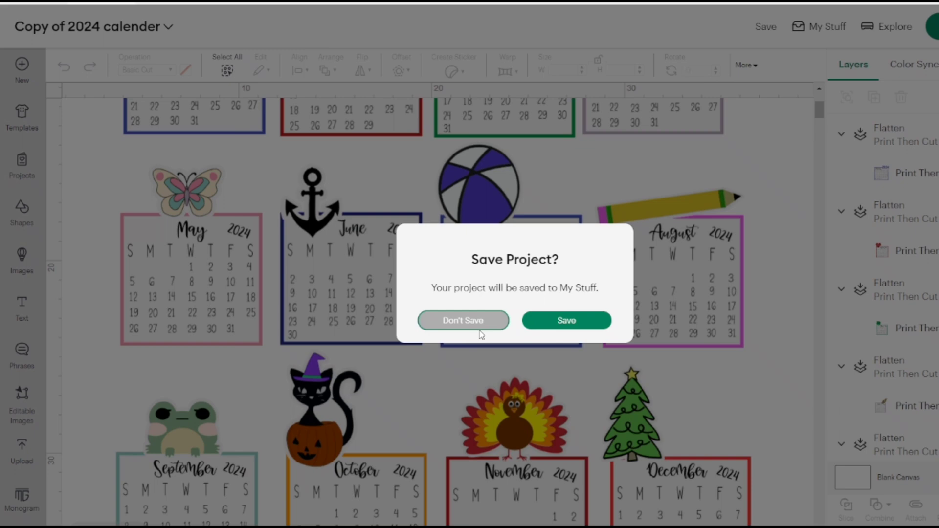
left_click(556, 321)
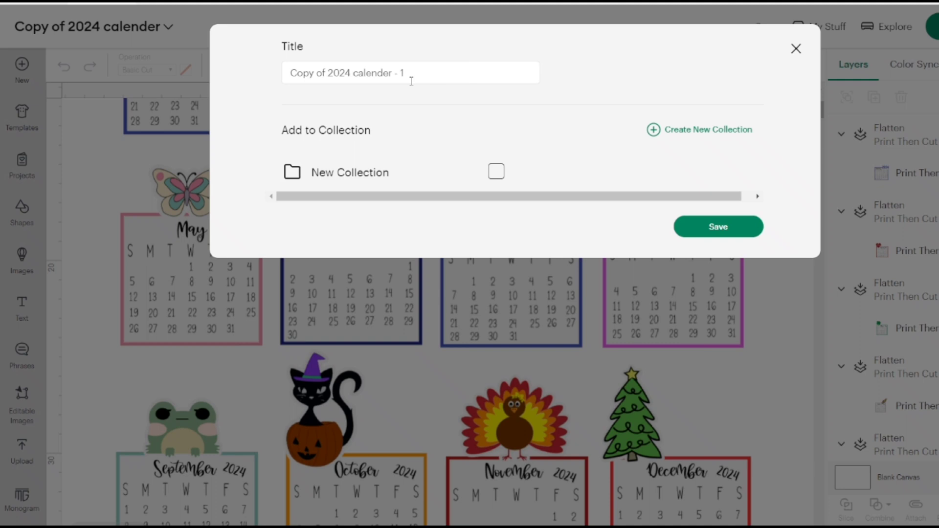
left_click(329, 73)
key("BackSpace")
key("BackSpace")
key("BackSpace")
key("BackSpace")
key("BackSpace")
key("BackSpace")
key("BackSpace")
key("BackSpace")
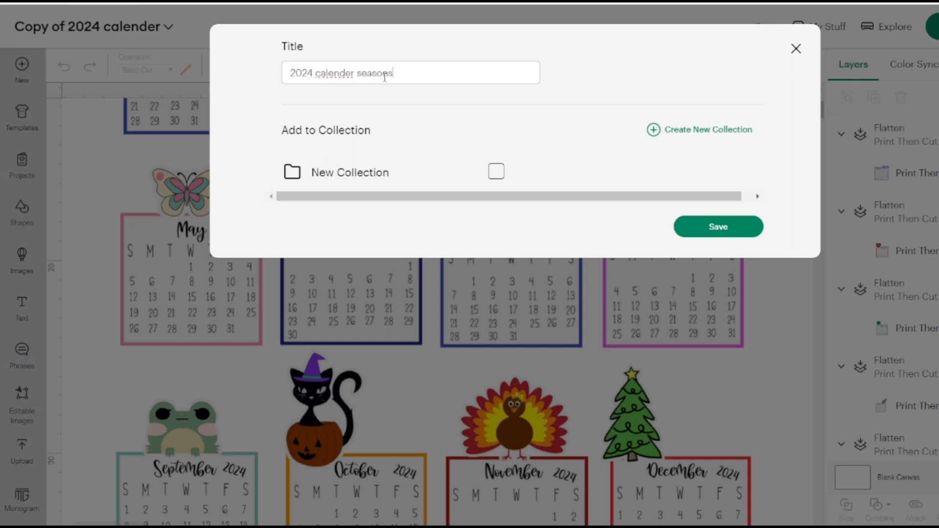
left_click(715, 227)
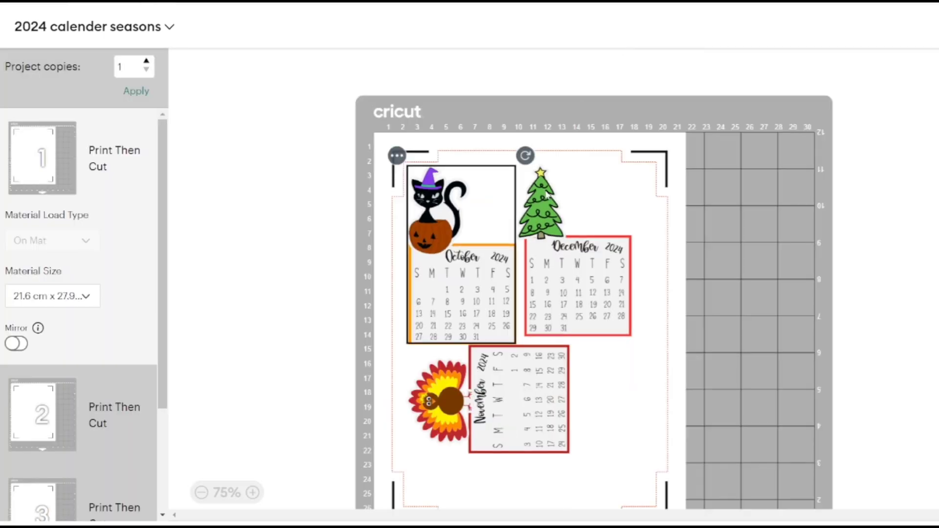
Spread out the December and November calendars on the first mat to leave more room around October
scroll(580, 245, "down", 1)
left_click_drag(580, 244, 609, 250)
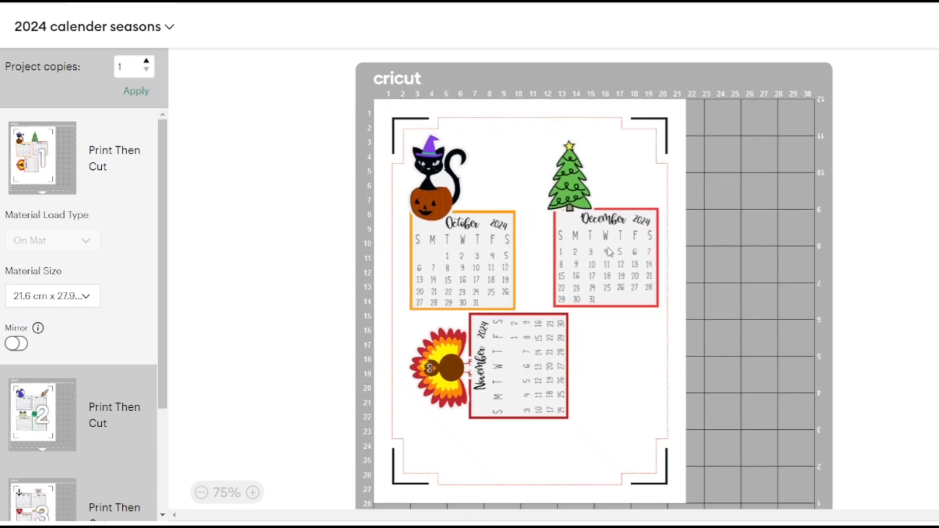
left_click_drag(513, 394, 525, 425)
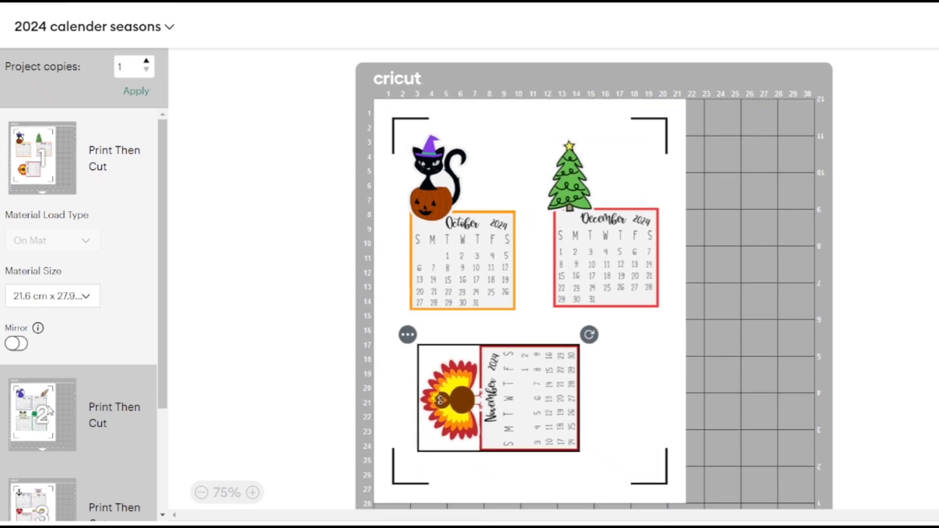
Space the April, March and September calendars farther apart on the second mat
left_click(49, 410)
left_click(570, 261)
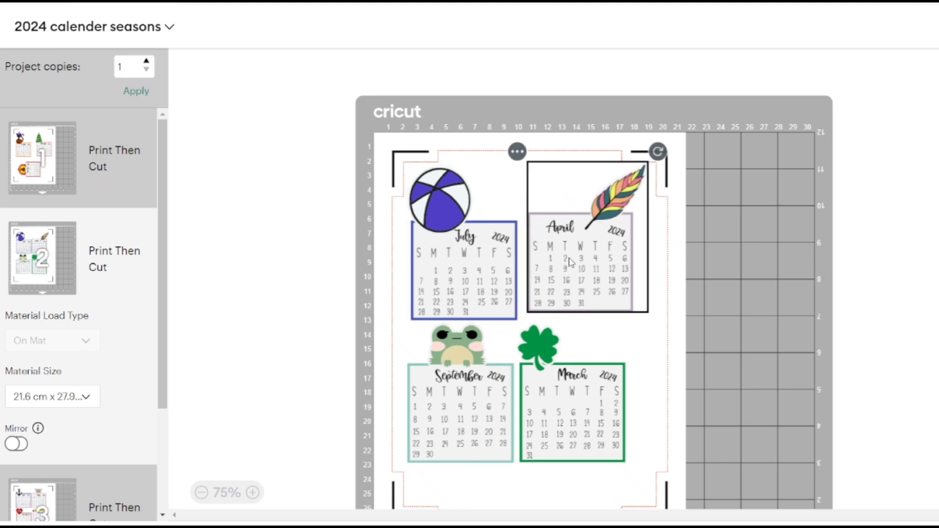
left_click_drag(570, 262, 577, 273)
left_click_drag(560, 384, 582, 396)
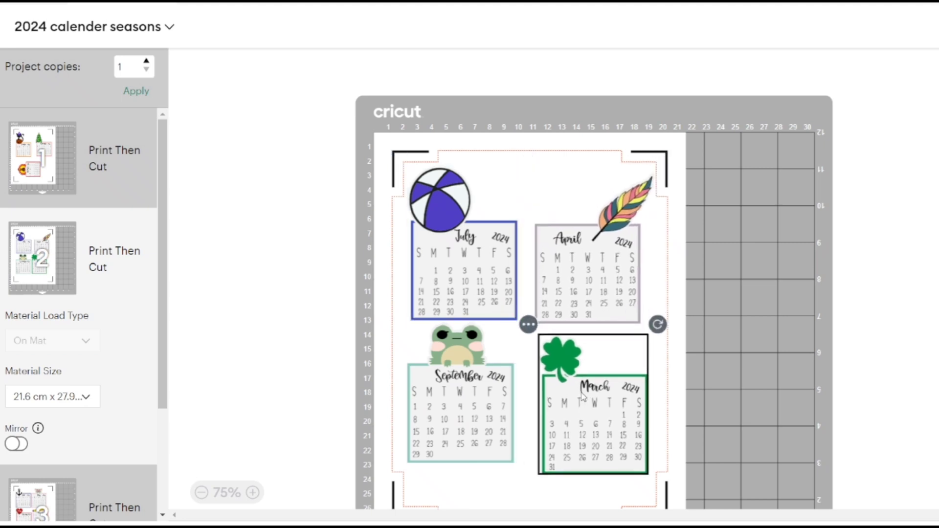
left_click_drag(462, 382, 463, 394)
scroll(138, 437, "down", 1)
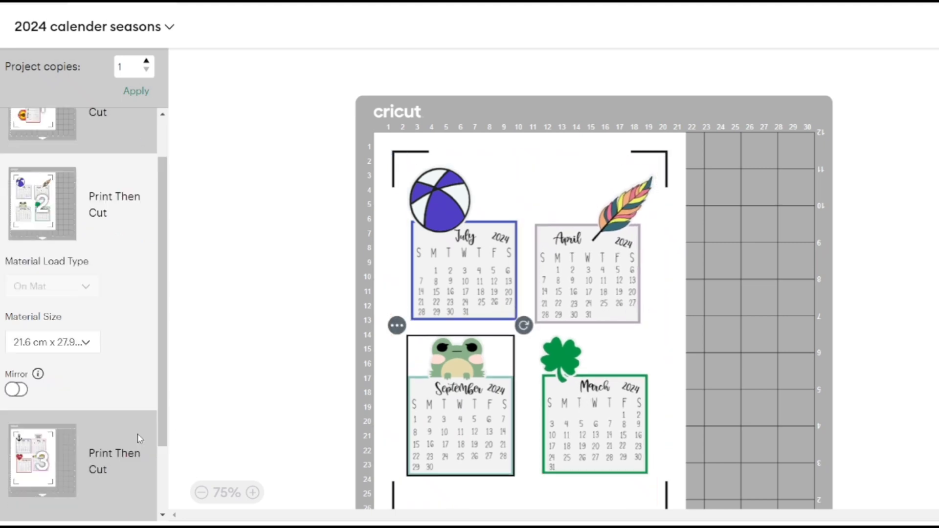
Space the May, August and February calendars farther apart on the third mat
scroll(138, 438, "down", 1)
left_click(112, 419)
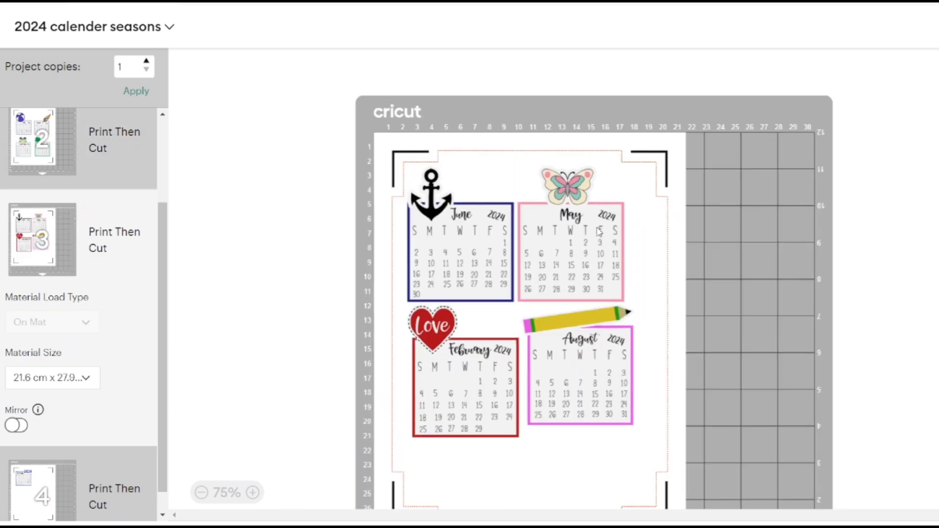
left_click_drag(600, 232, 622, 234)
left_click_drag(597, 359, 616, 396)
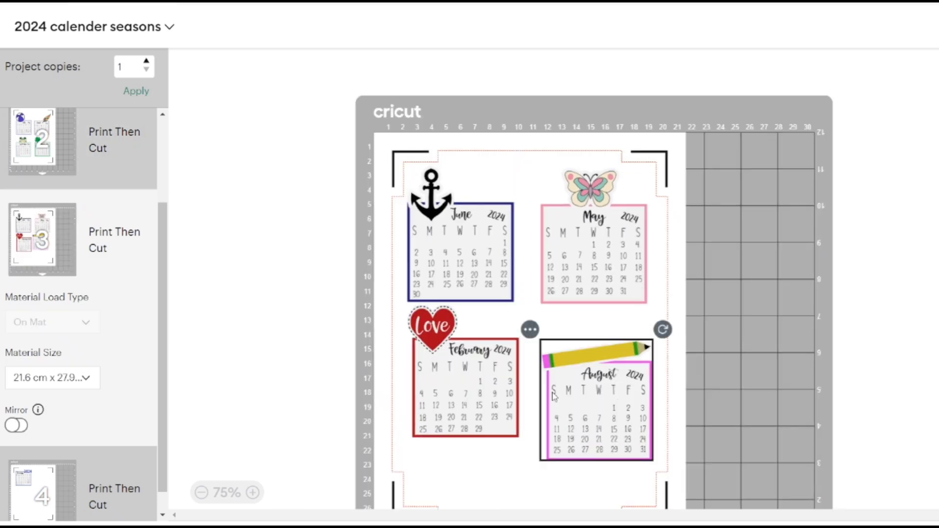
left_click_drag(469, 371, 465, 405)
scroll(465, 414, "down", 2)
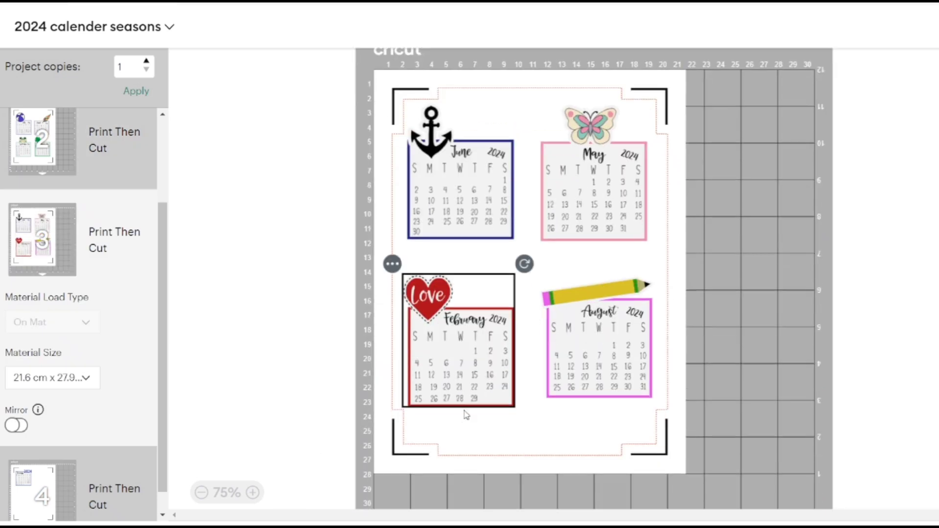
Move the January calendar from the fourth mat to the first mat
scroll(54, 475, "down", 1)
left_click(42, 467)
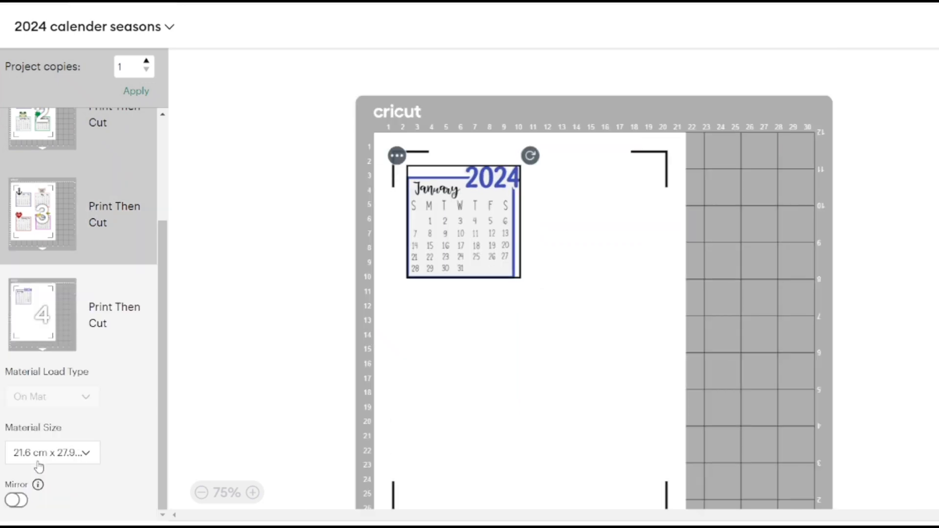
left_click(396, 156)
left_click(406, 186)
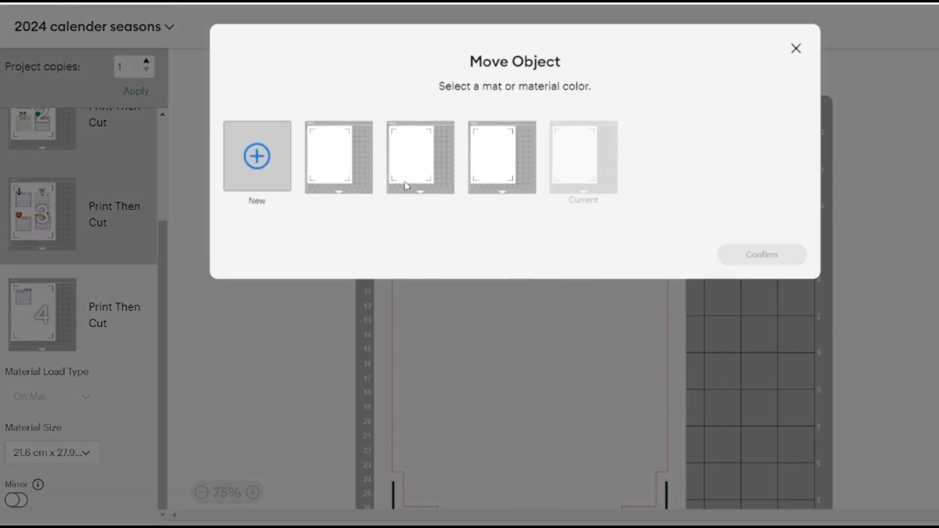
left_click(324, 164)
left_click(746, 258)
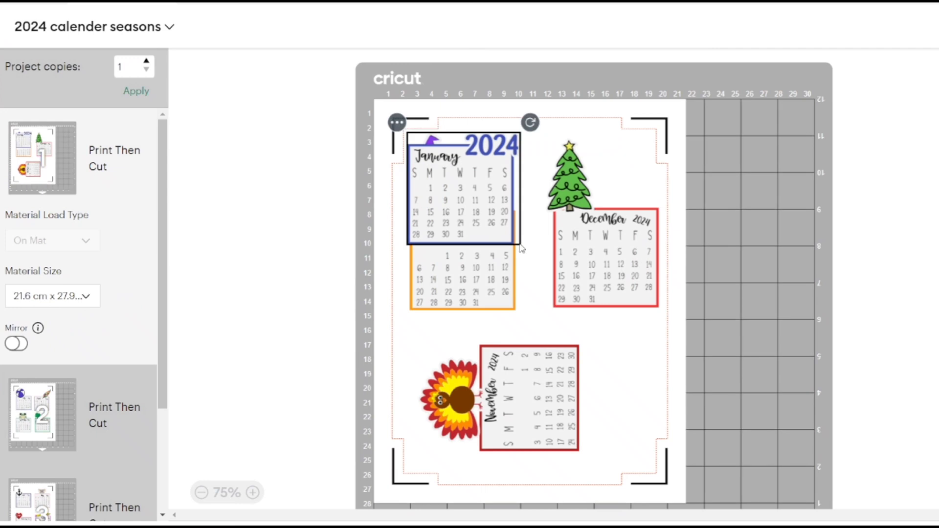
Rearrange the first mat so January sits below December and beside November, clear of the October calendar
left_click(590, 253)
left_click_drag(590, 253, 592, 232)
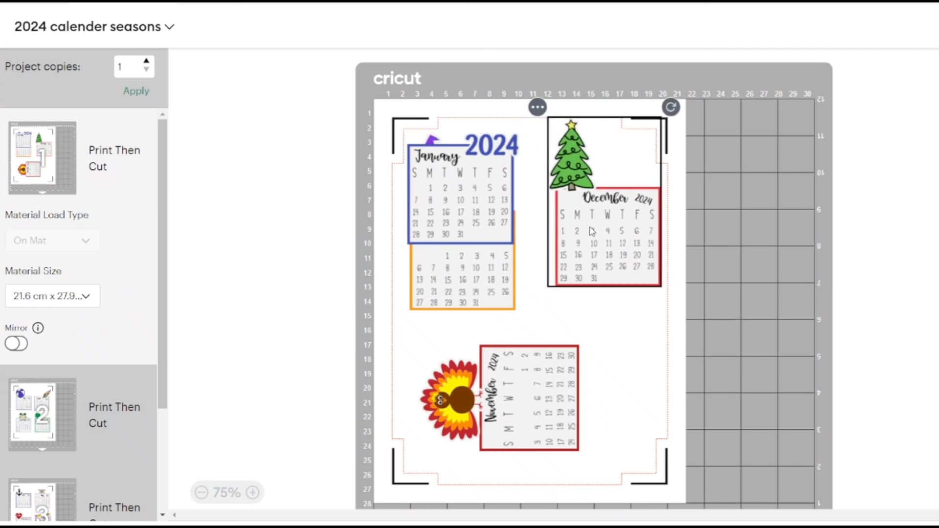
left_click_drag(501, 366, 475, 350)
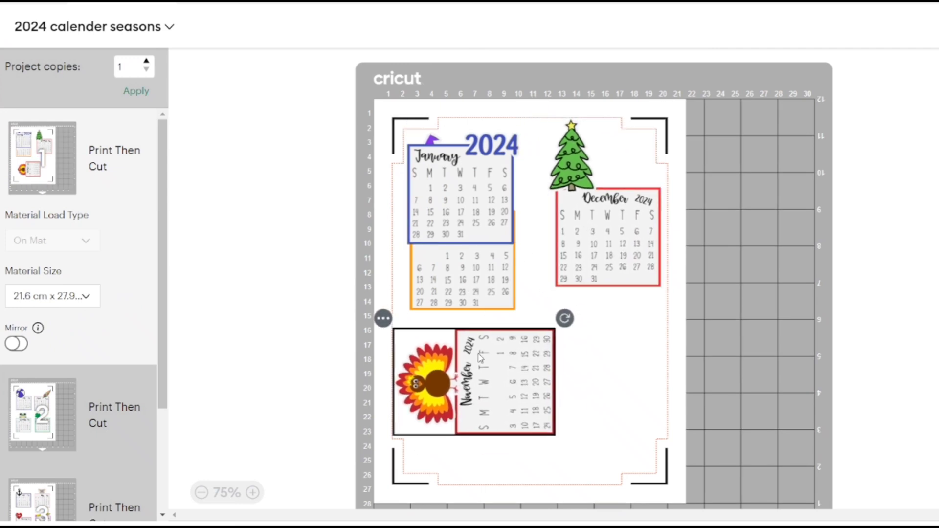
left_click_drag(451, 181, 585, 362)
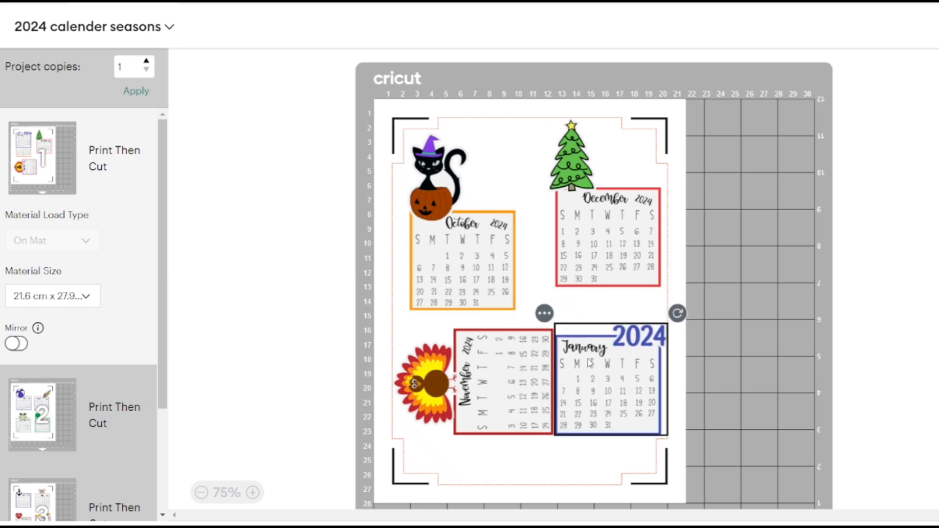
left_click_drag(477, 273, 474, 269)
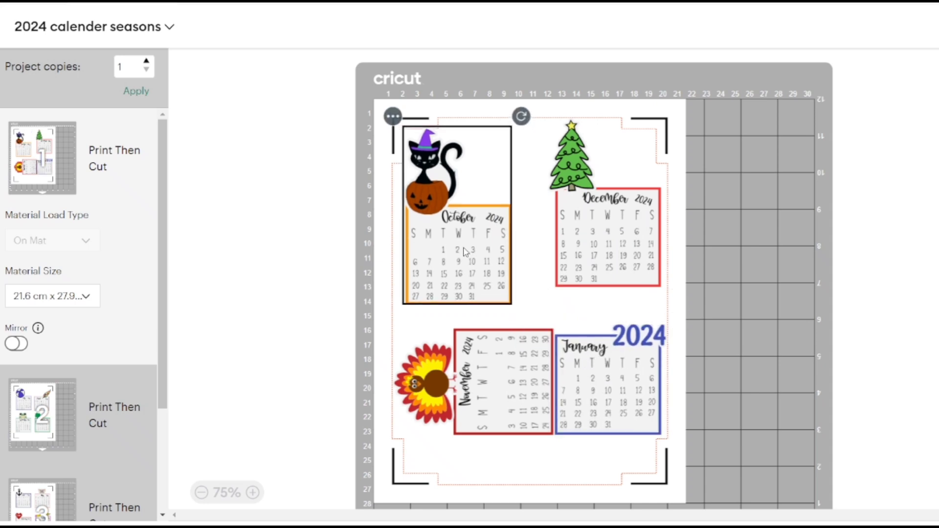
Rotate the November calendar upright and fit it below October, beside January, within the first mat's print area
left_click_drag(472, 373, 473, 402)
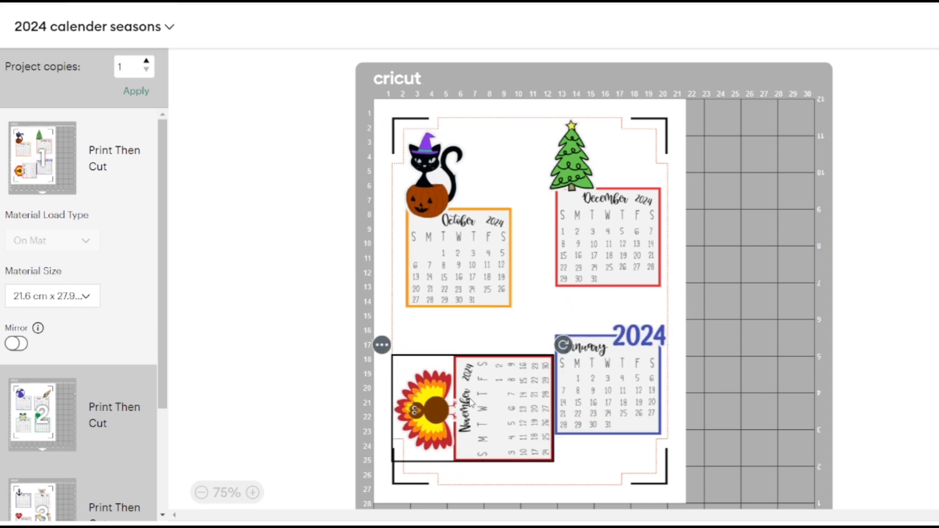
left_click_drag(464, 259, 494, 248)
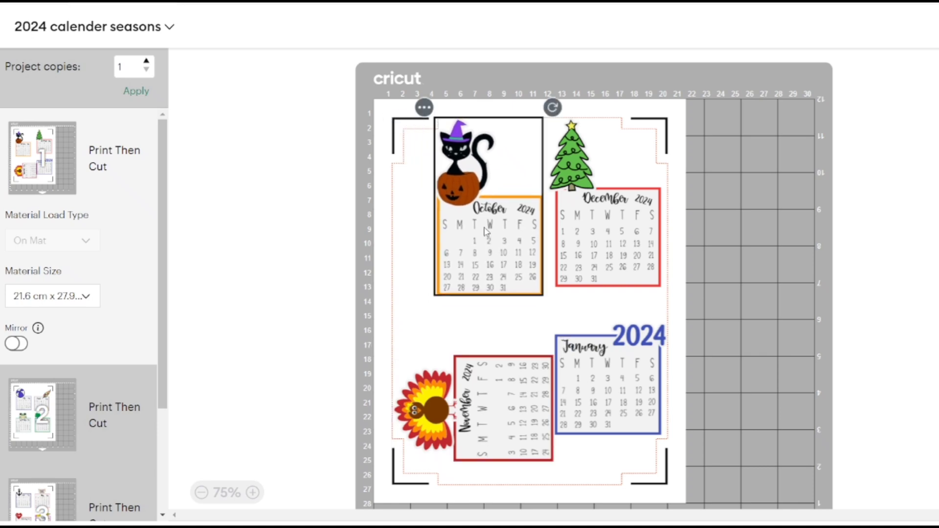
left_click(512, 399)
left_click_drag(562, 327, 502, 440)
left_click_drag(489, 393, 530, 373)
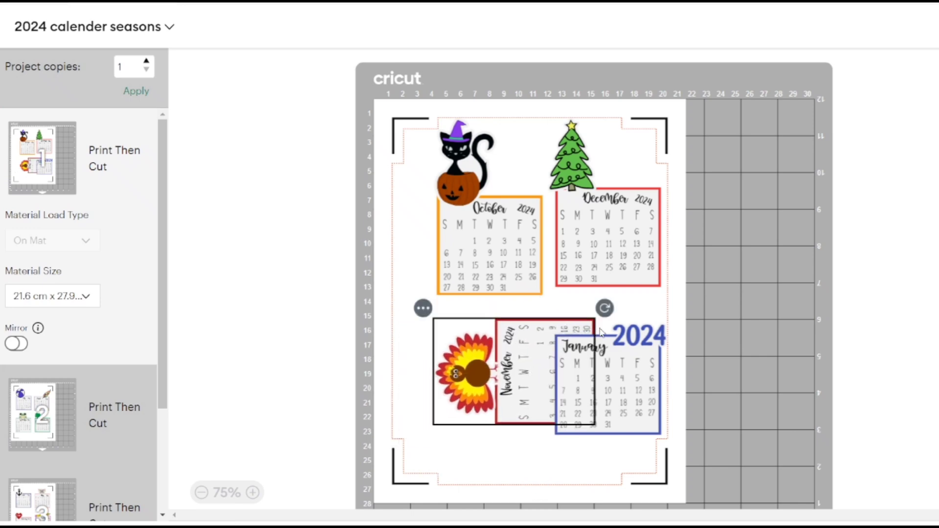
left_click_drag(605, 307, 581, 460)
left_click_drag(484, 374, 459, 407)
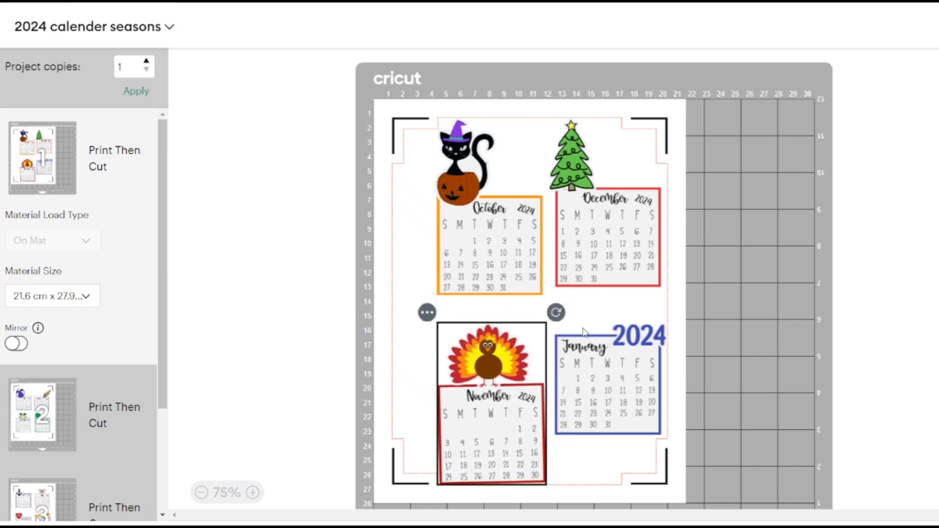
left_click_drag(583, 332, 583, 320)
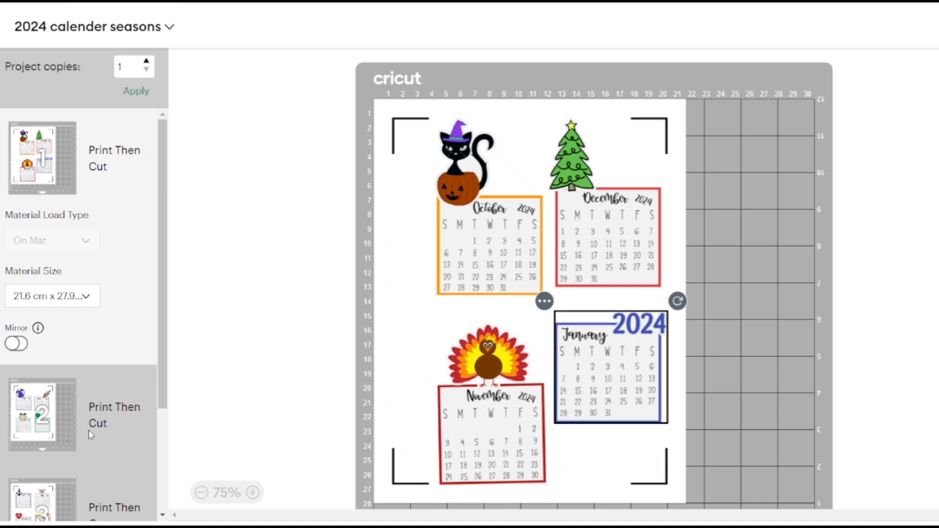
Send the first mat to the ET-2800 Series(Network) printer with bleed turned off and the system dialog enabled
scroll(145, 440, "down", 3)
scroll(145, 439, "up", 3)
left_click(929, 520)
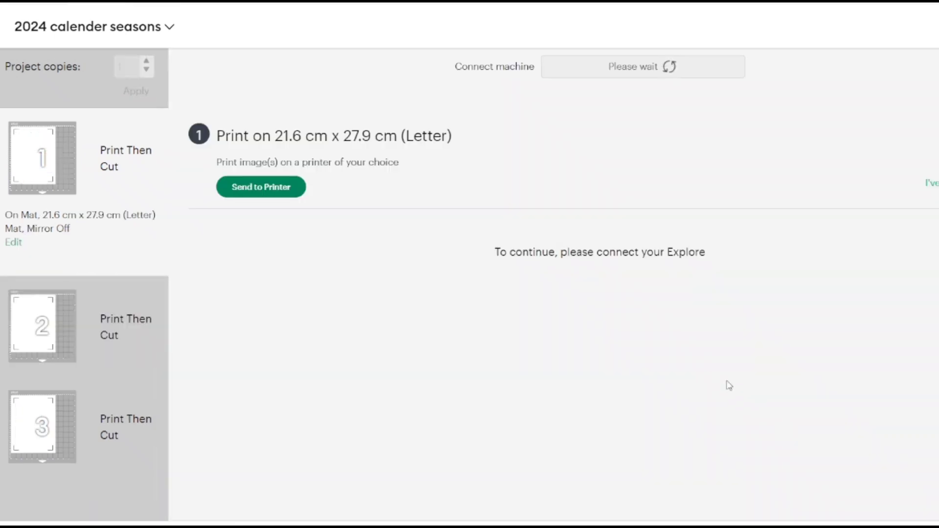
left_click(266, 193)
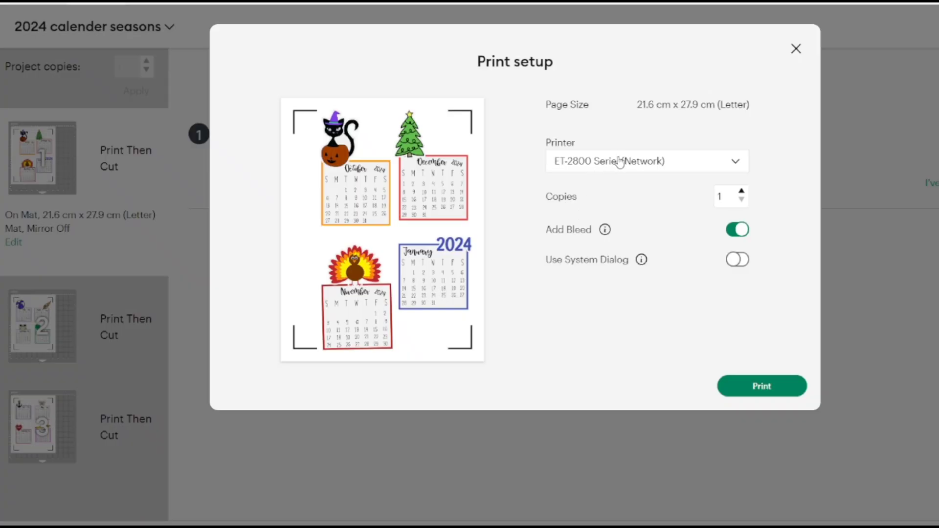
left_click(620, 162)
left_click(625, 160)
left_click(733, 233)
left_click(737, 263)
left_click(771, 391)
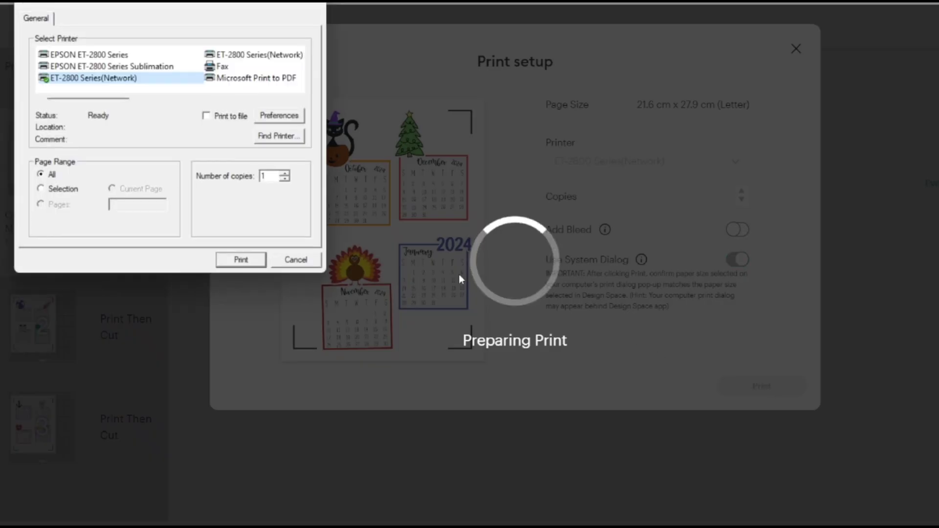
Set the printing preferences to Premium Presentation Paper Matte, High quality and Color
left_click(280, 115)
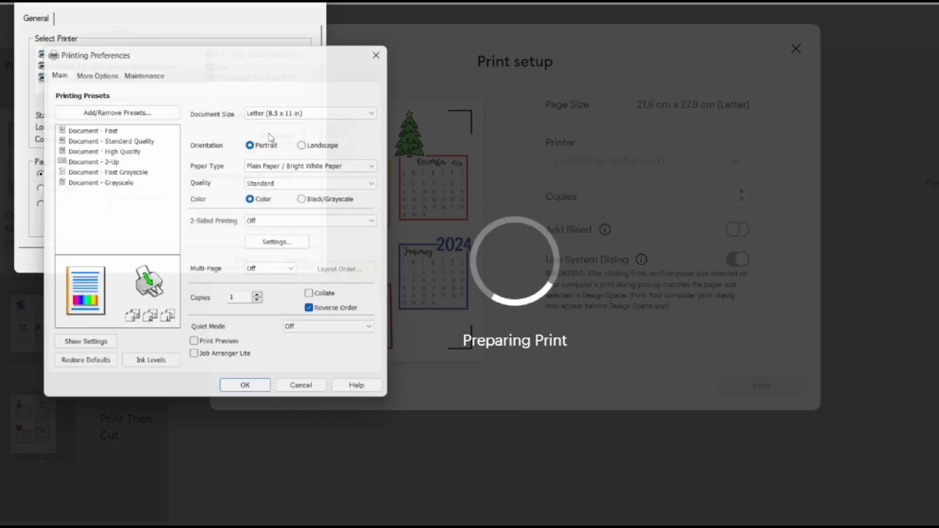
left_click(277, 165)
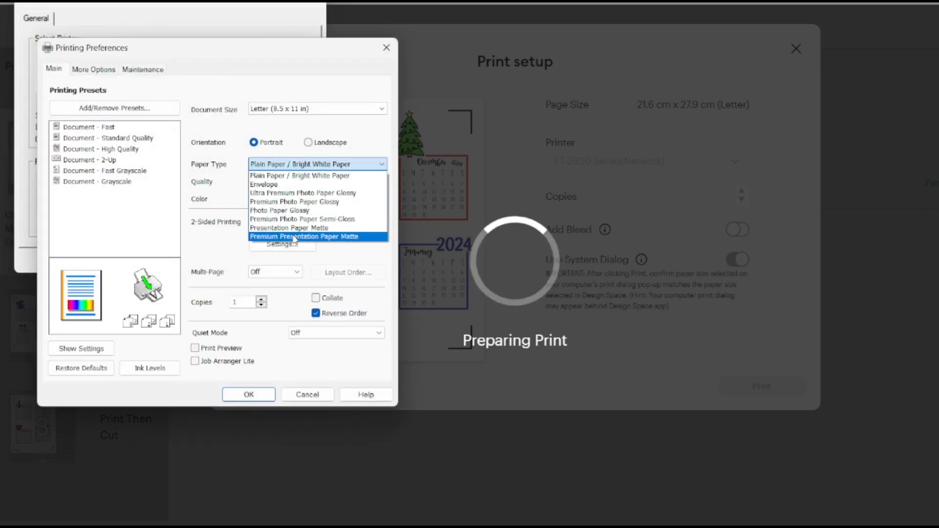
left_click(294, 238)
left_click(294, 183)
left_click(271, 203)
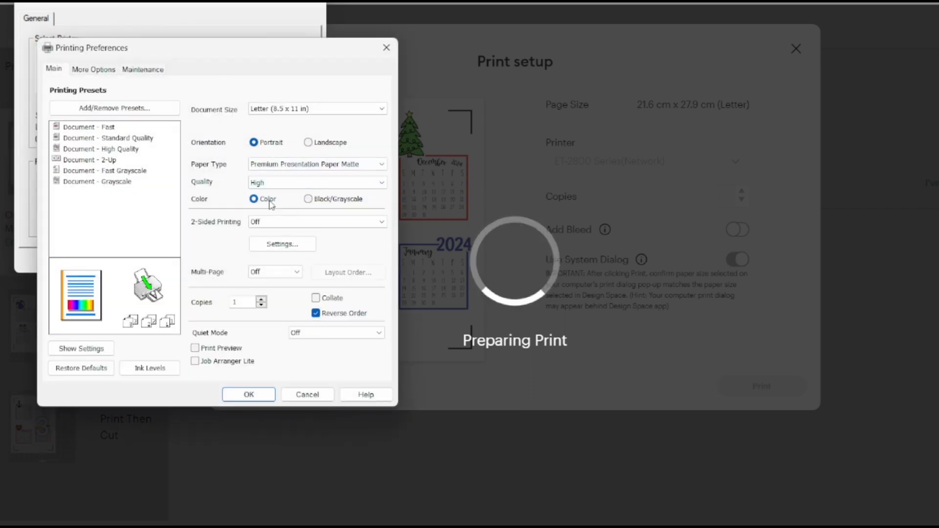
left_click(250, 394)
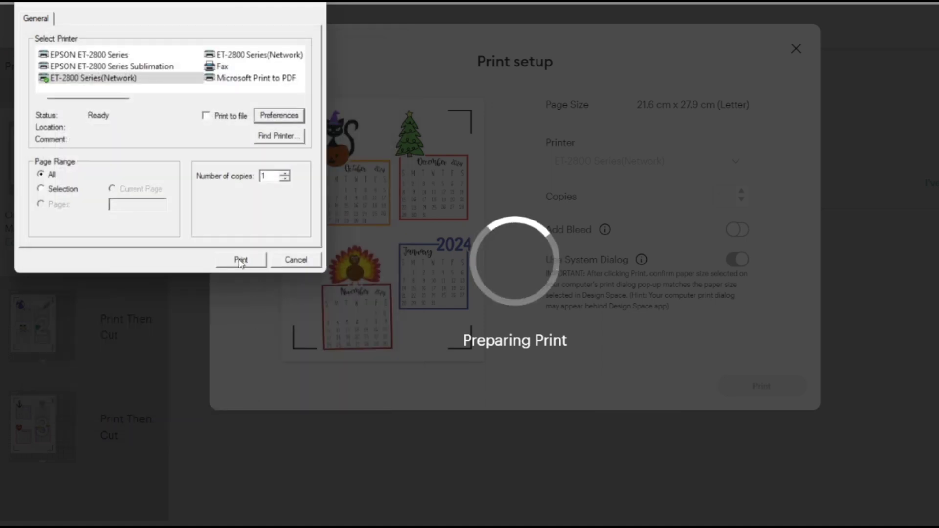